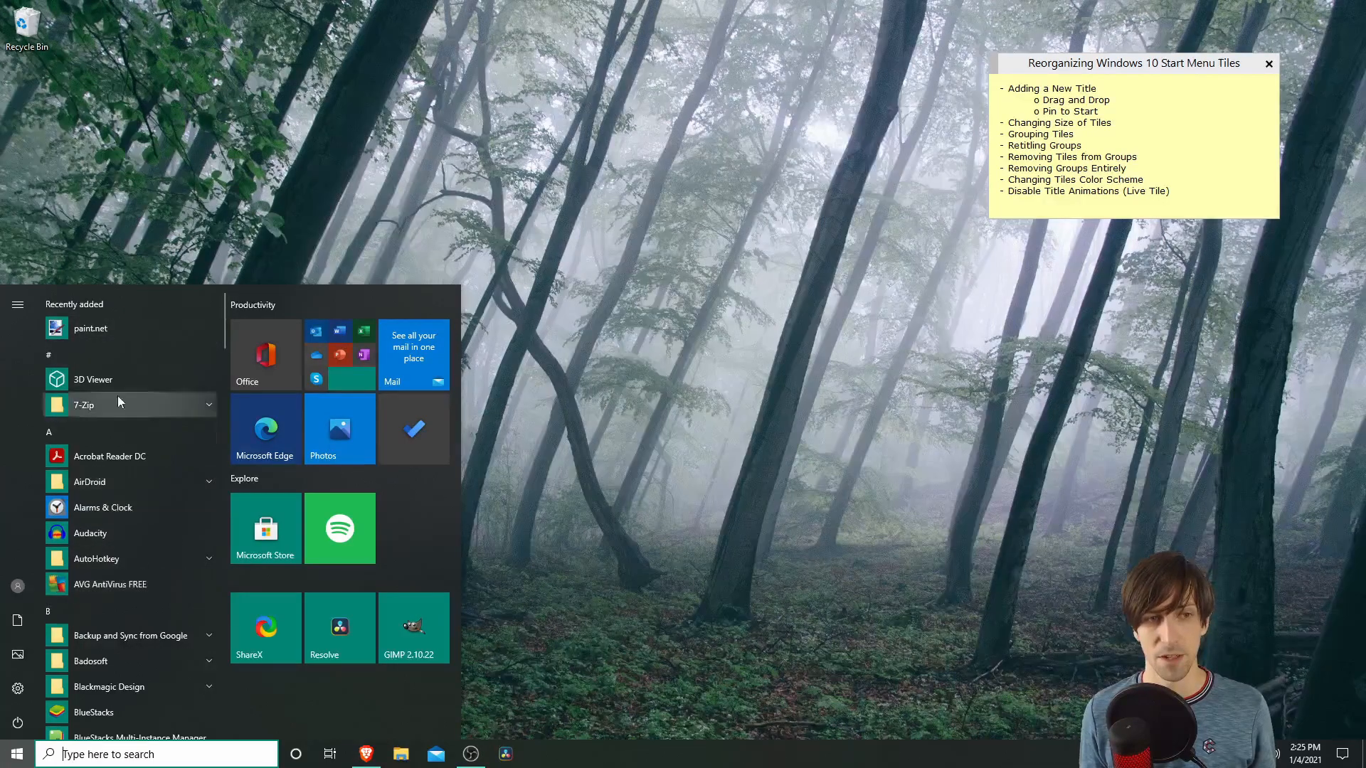
- Add a Calendar tile beside Spotify in the Explore group and pin BlueStacks to Start
scroll(145, 579, "down", 4)
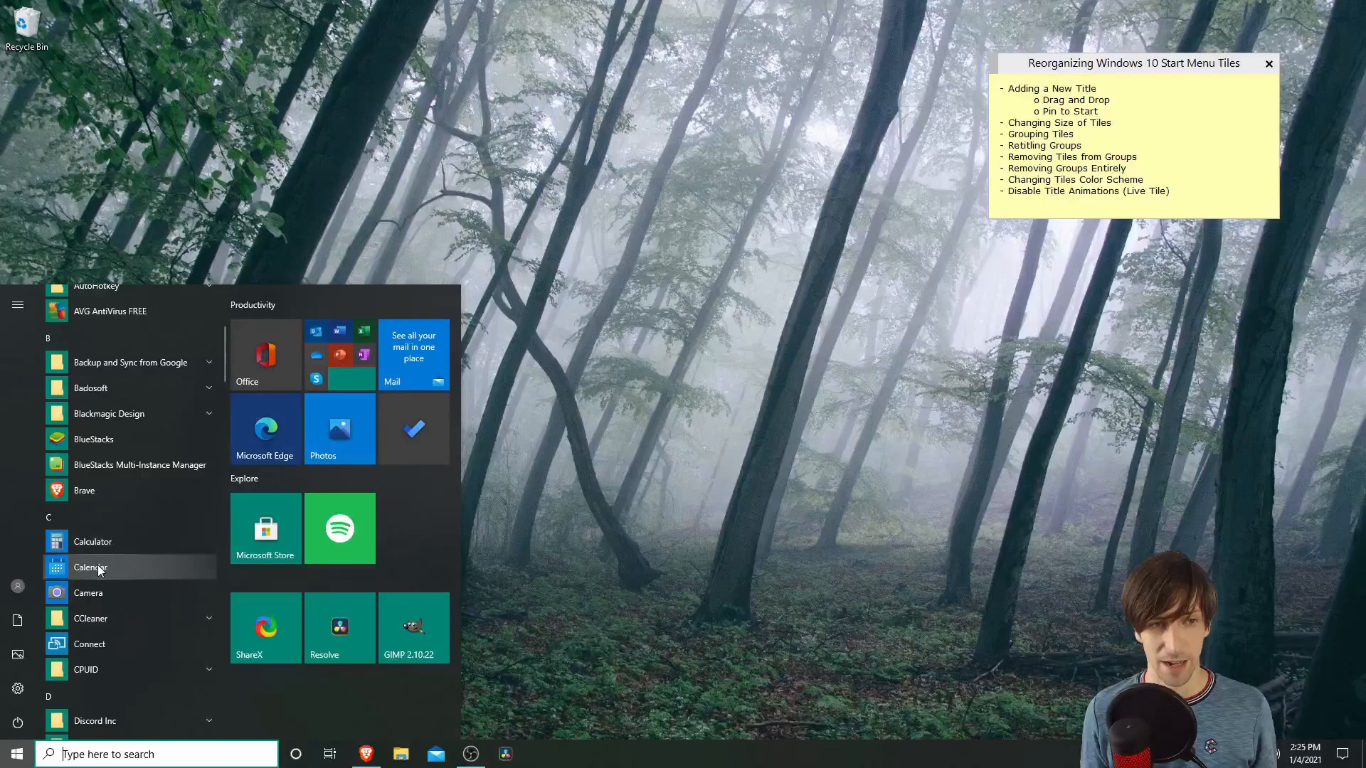
left_click_drag(98, 564, 398, 508)
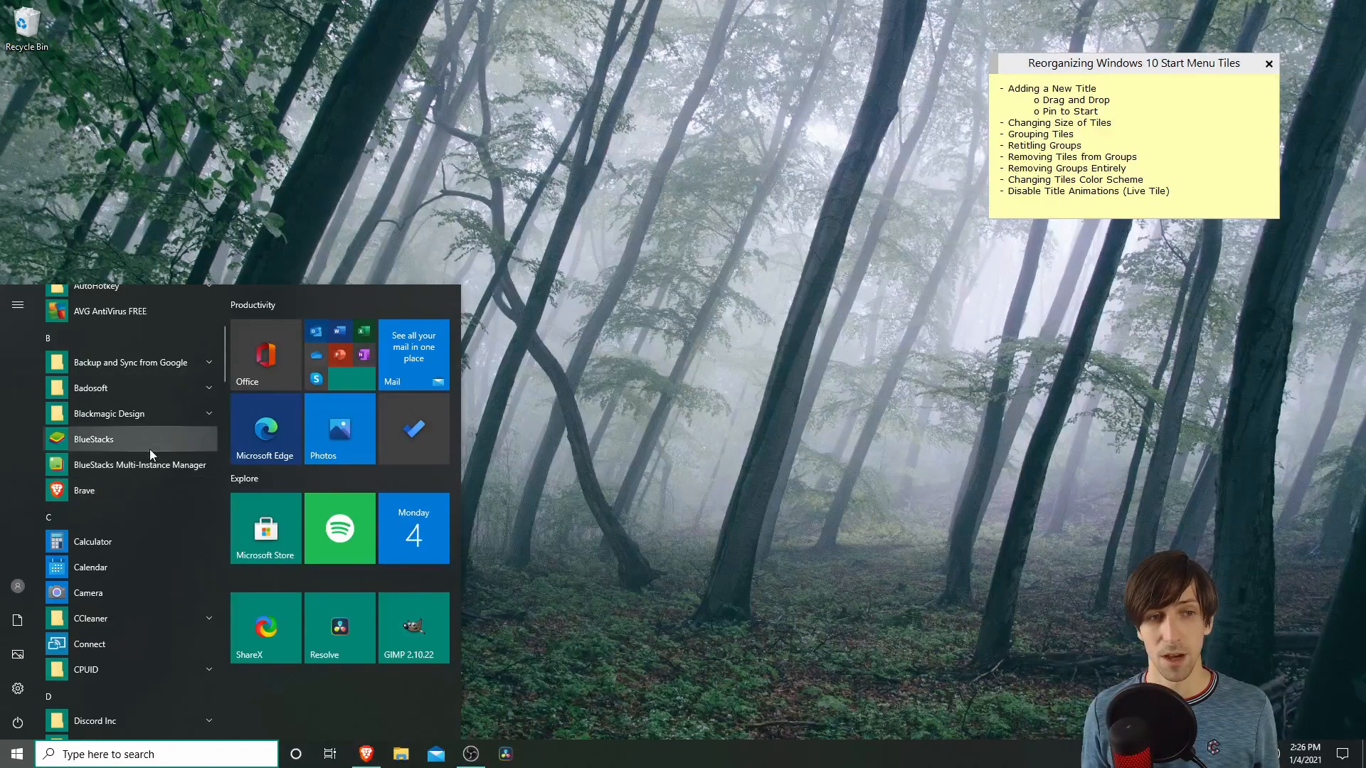
right_click(138, 493)
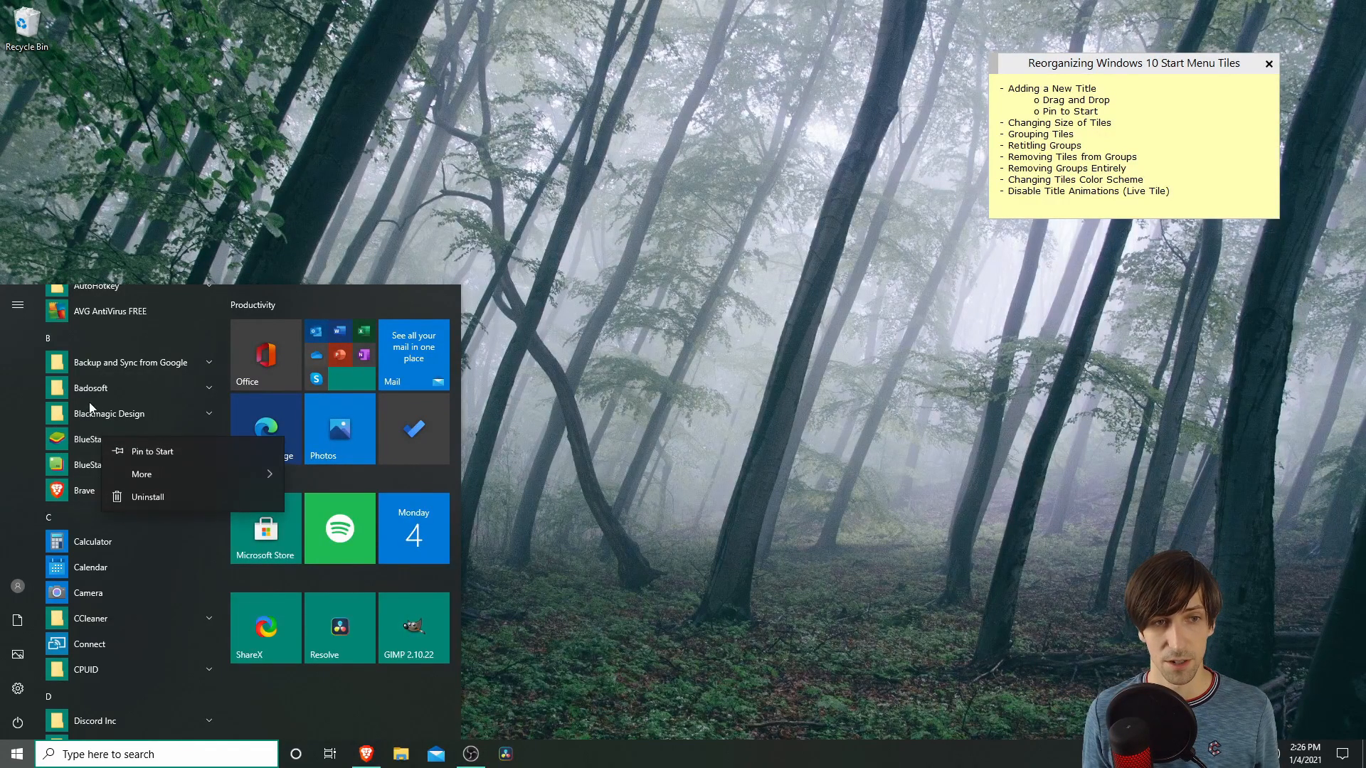
left_click(152, 453)
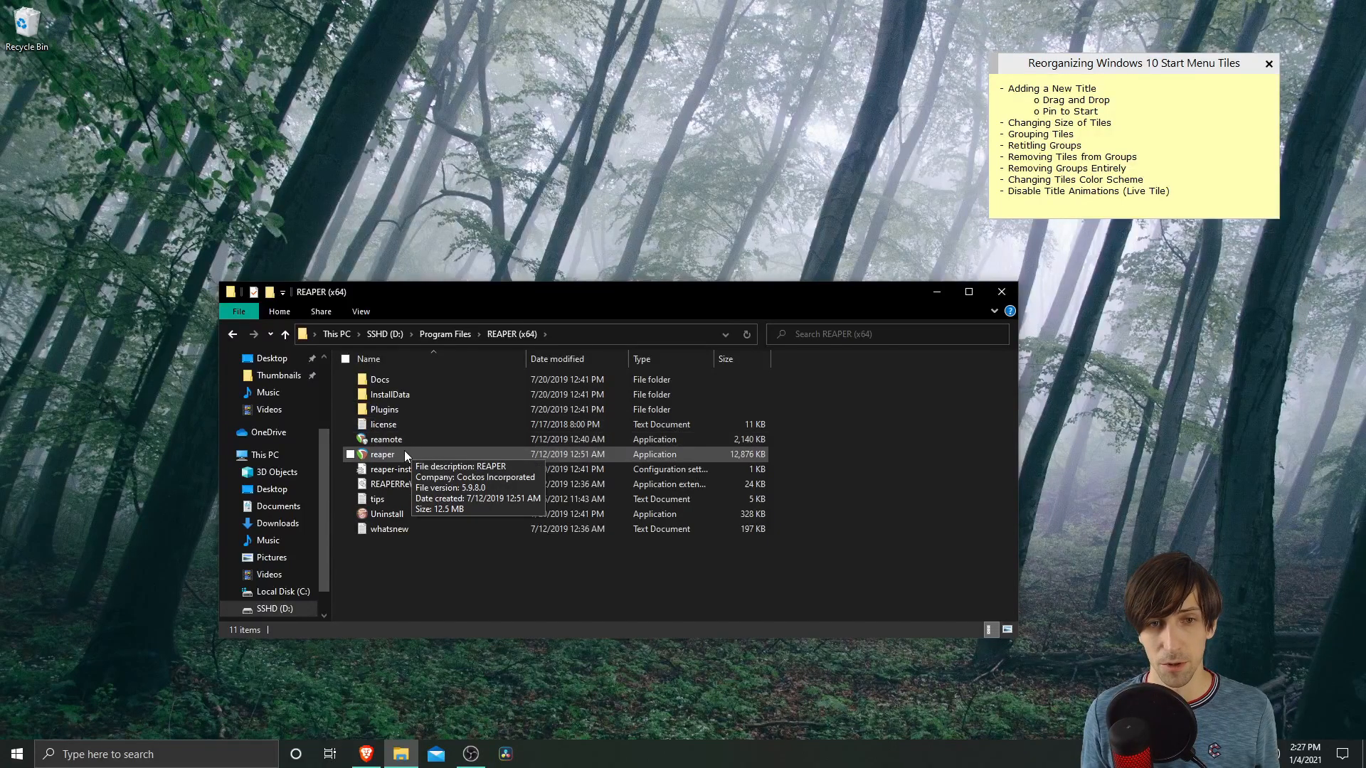
- Pin the reaper application from the REAPER (x64) folder to Start and check for its tile
key("super")
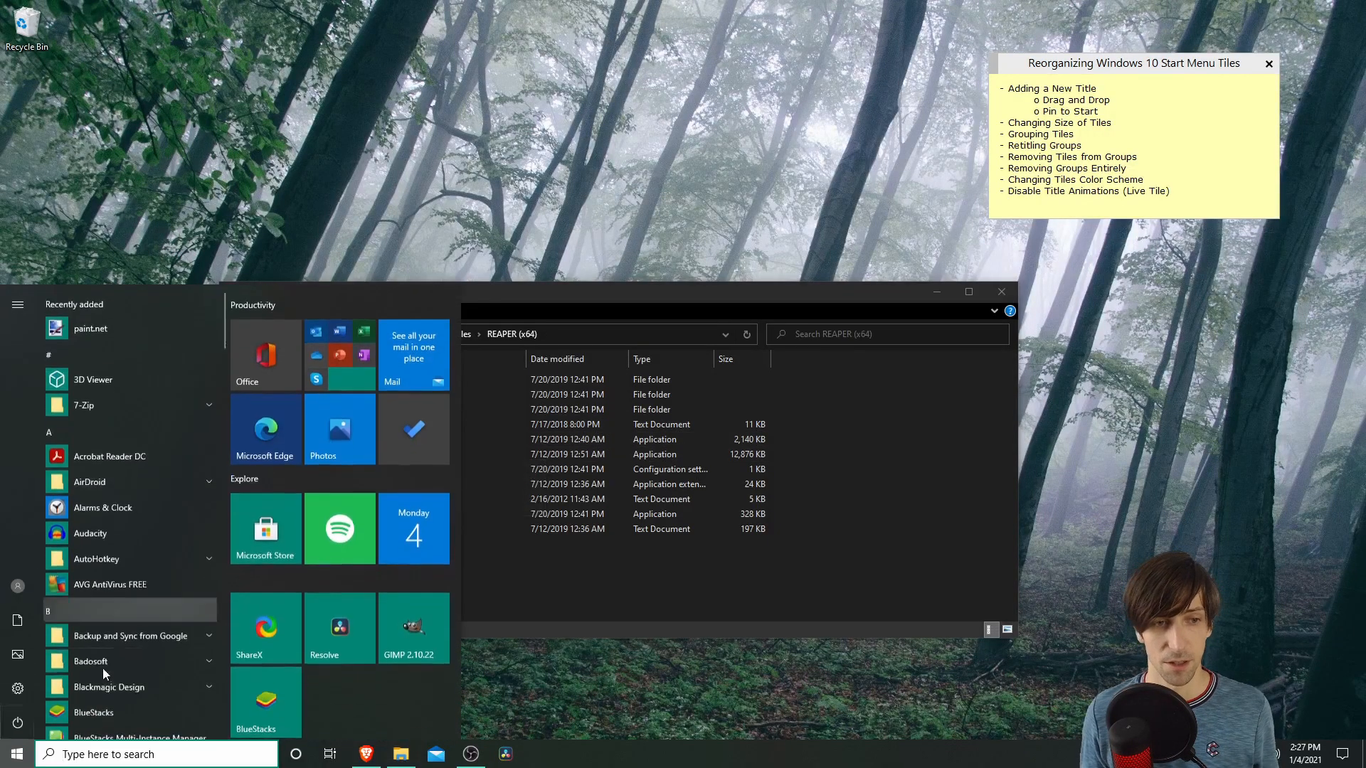
left_click(634, 571)
left_click(376, 449)
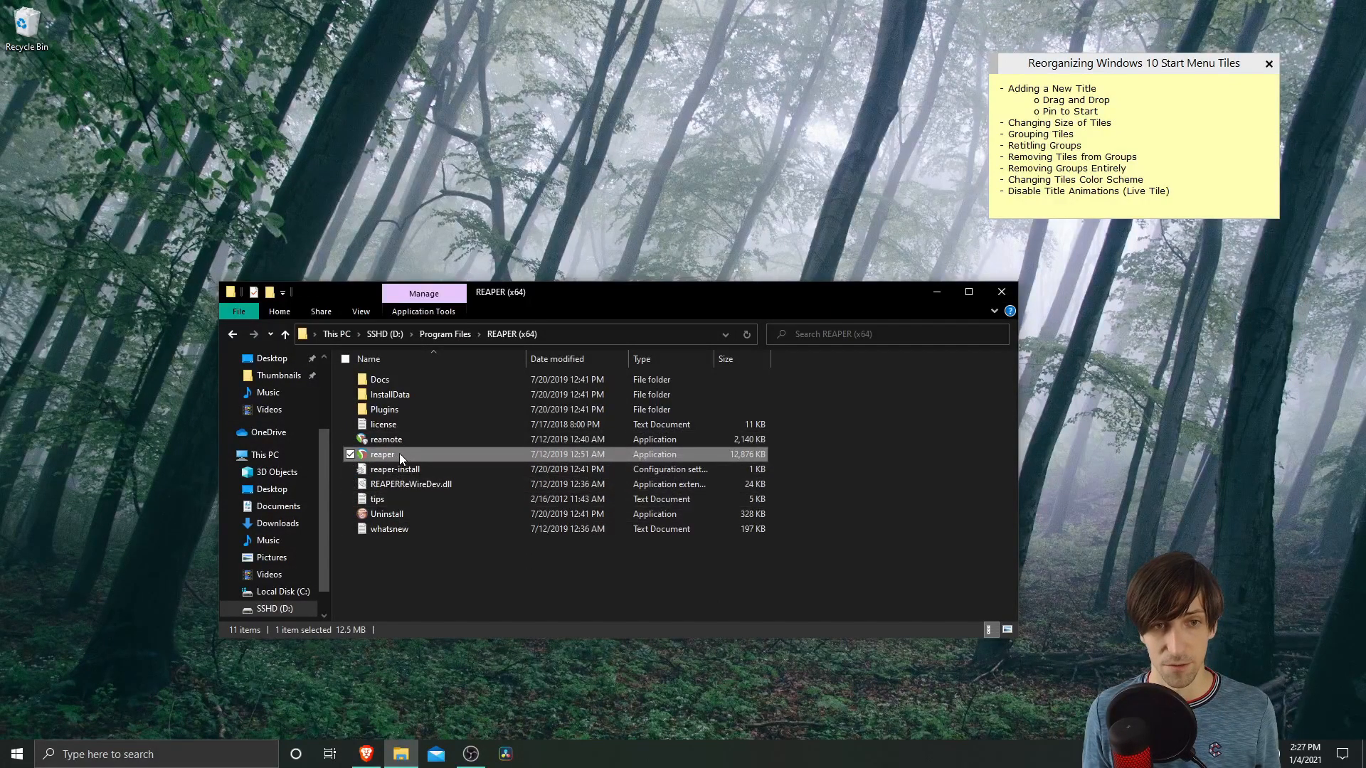
double_click(400, 453)
right_click(399, 454)
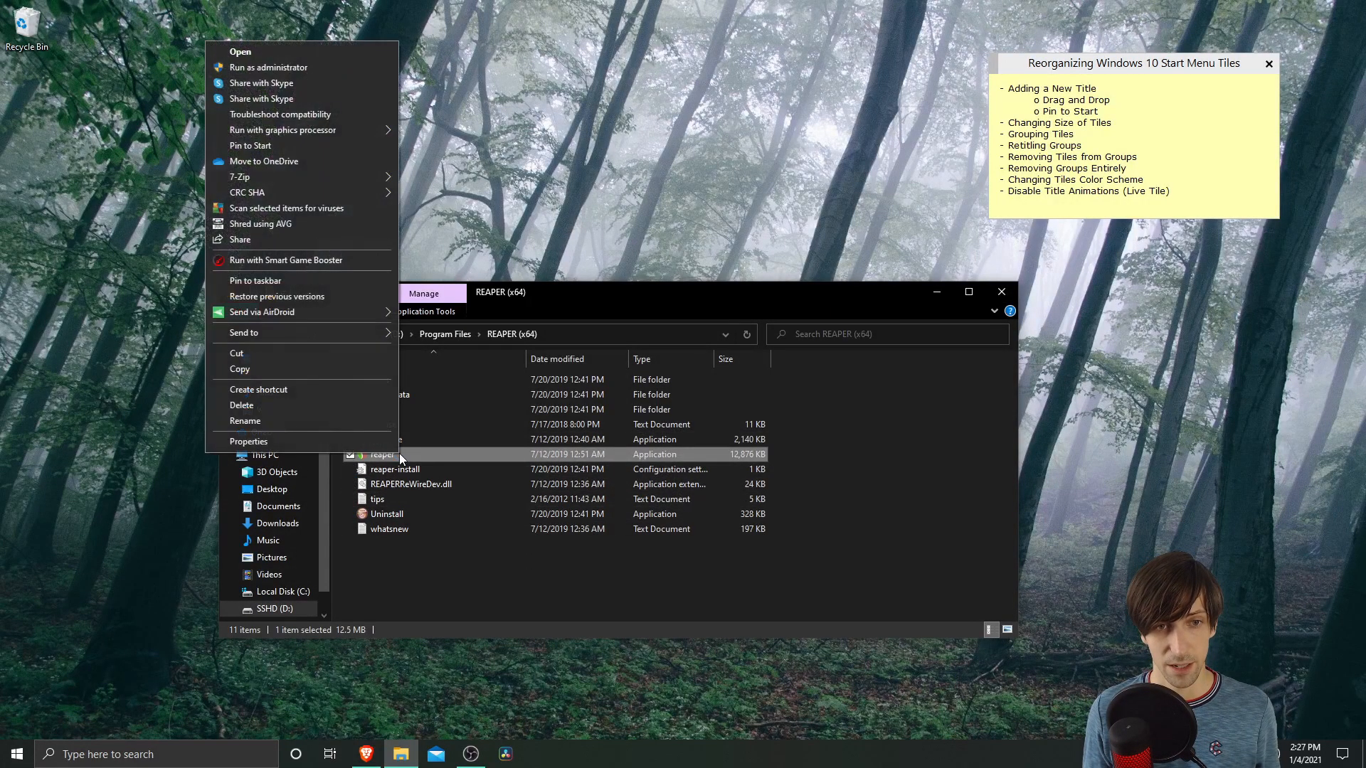
left_click(333, 144)
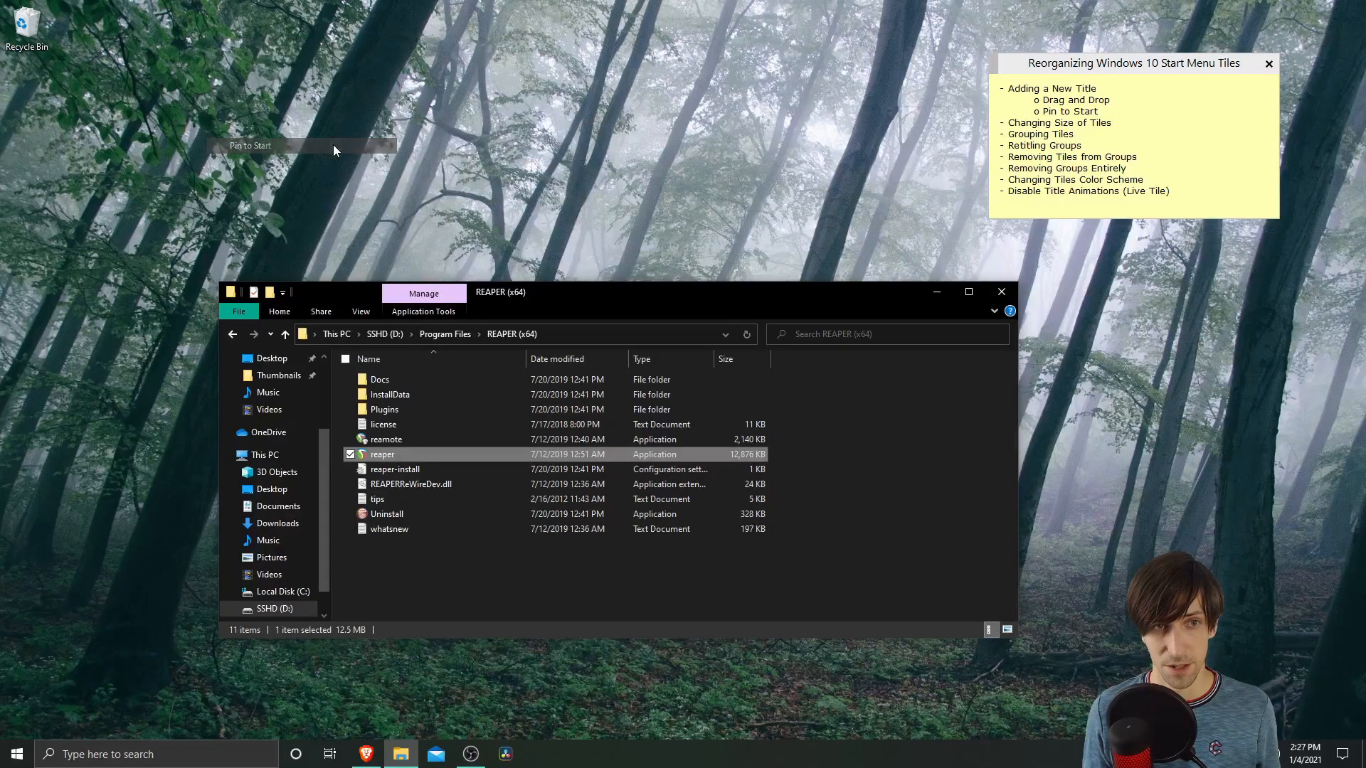
key("super")
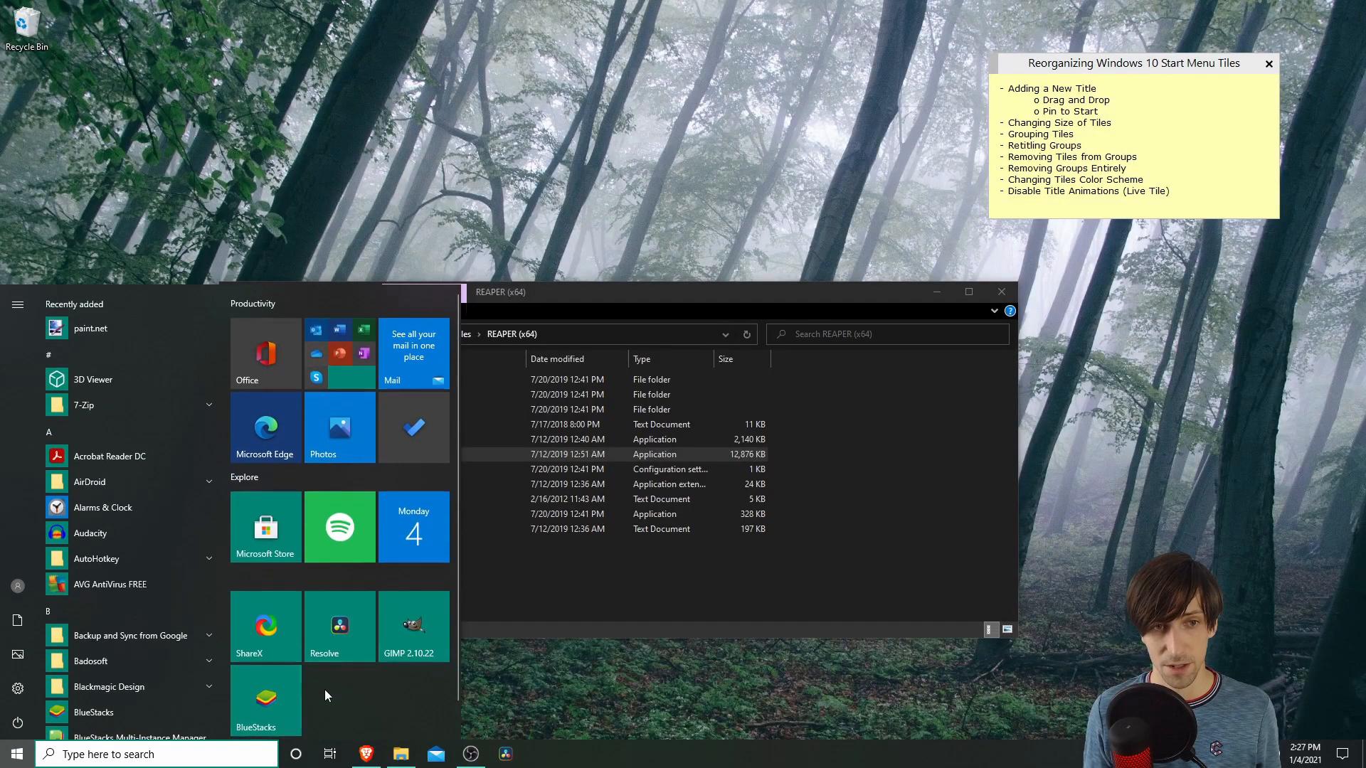
scroll(352, 701, "down", 1)
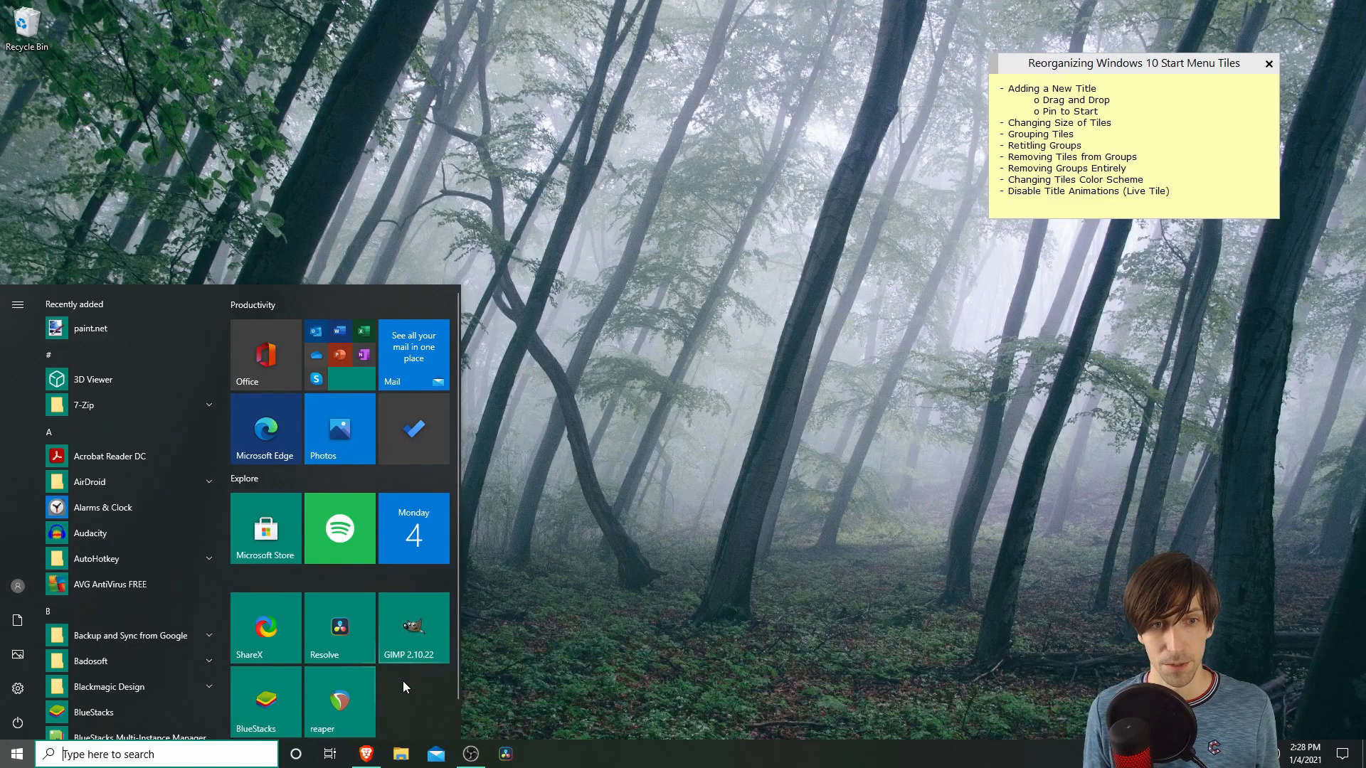
- Resize the reaper tile to Small
scroll(398, 690, "down", 1)
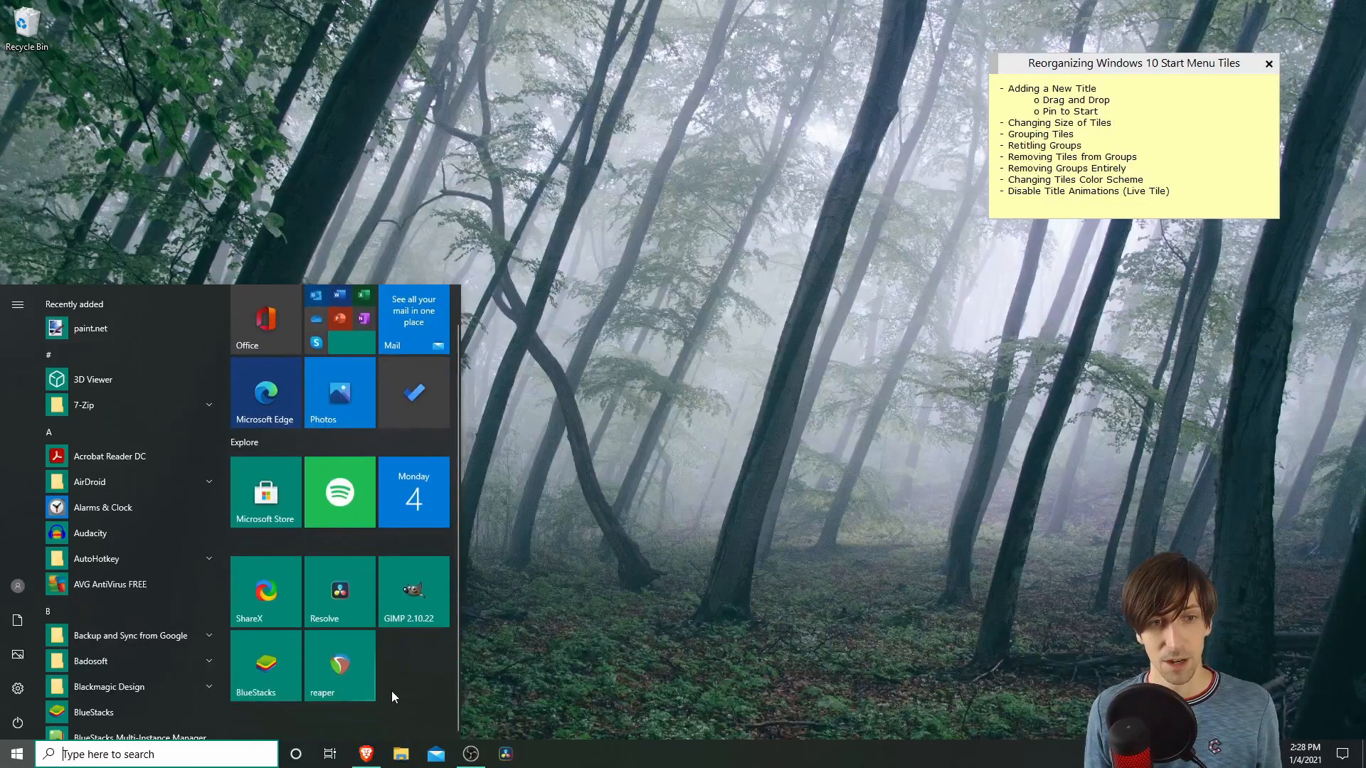
right_click(370, 662)
mouse_move(422, 605)
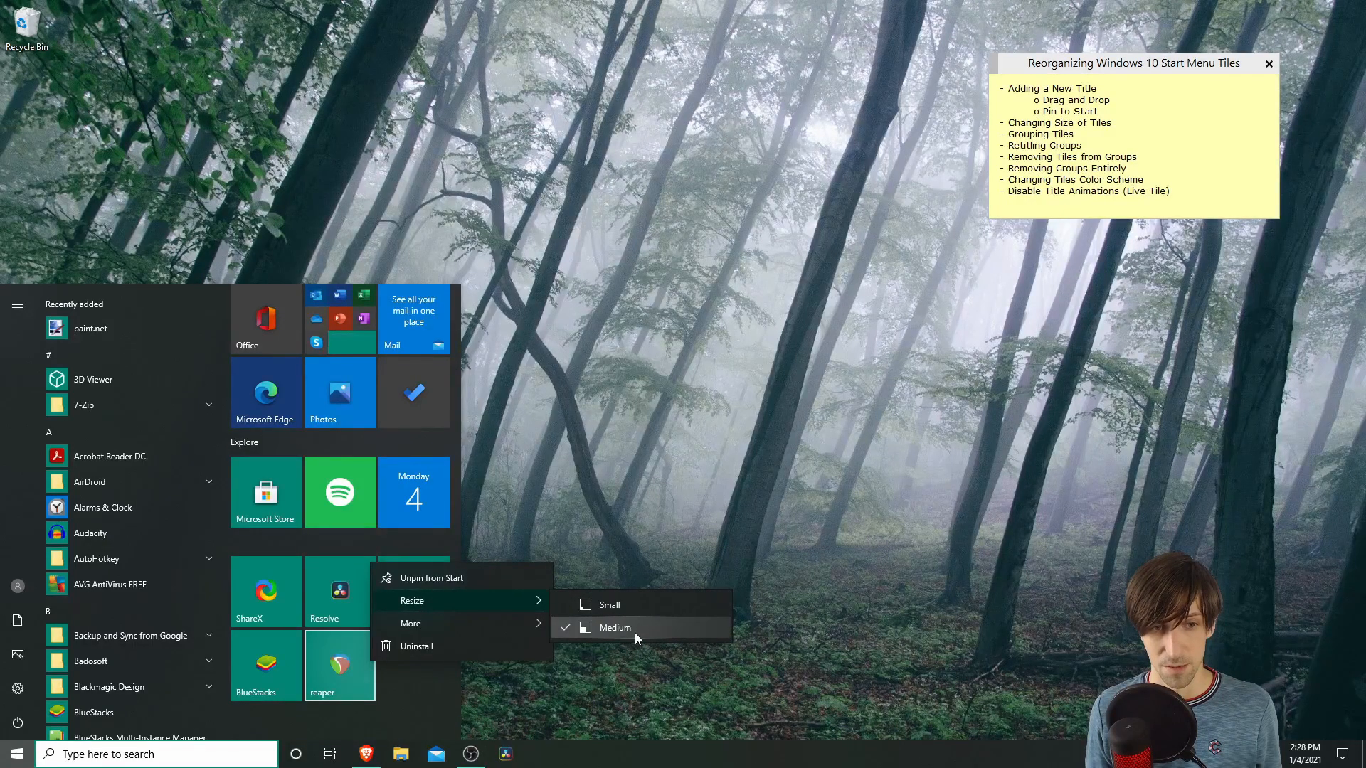
left_click(655, 605)
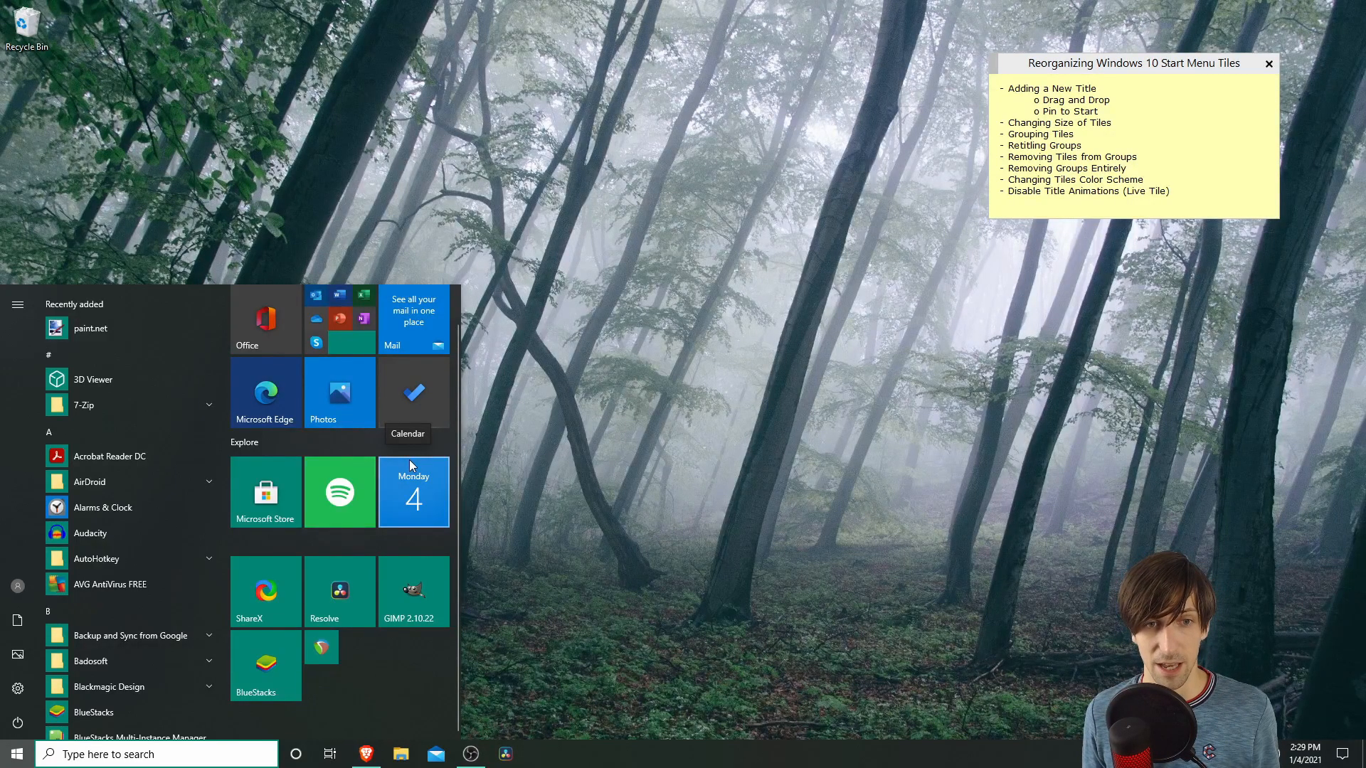
- Try the Wide size on the Photos tile, and settle on Large
right_click(335, 419)
mouse_move(395, 459)
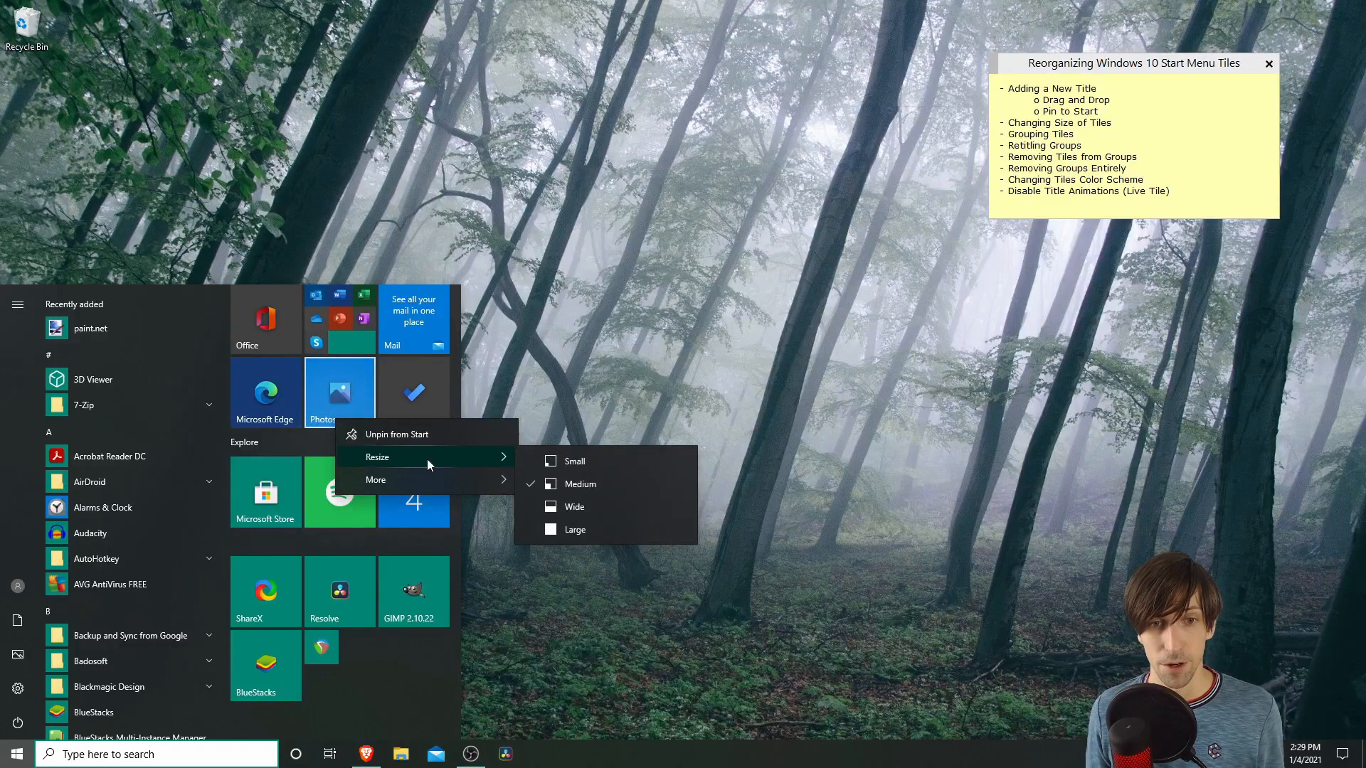
left_click(597, 505)
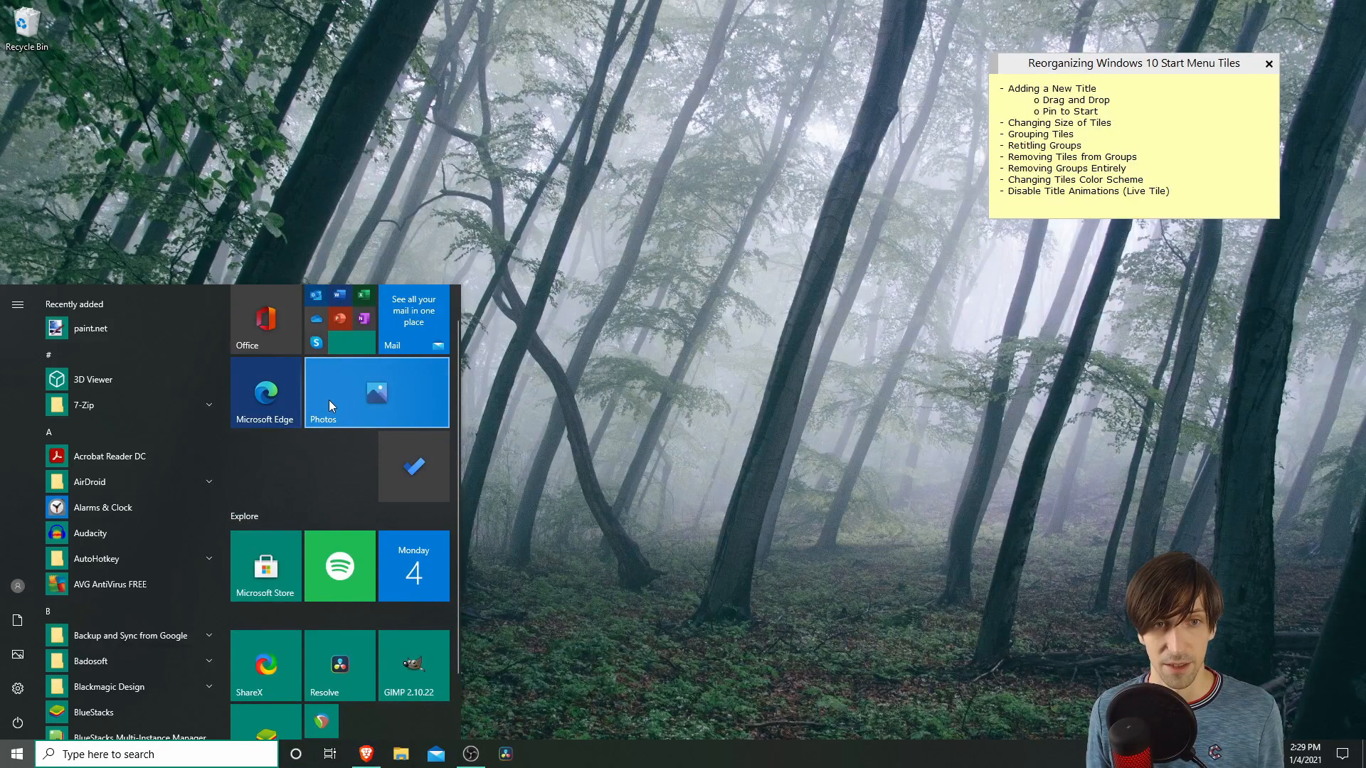
right_click(338, 413)
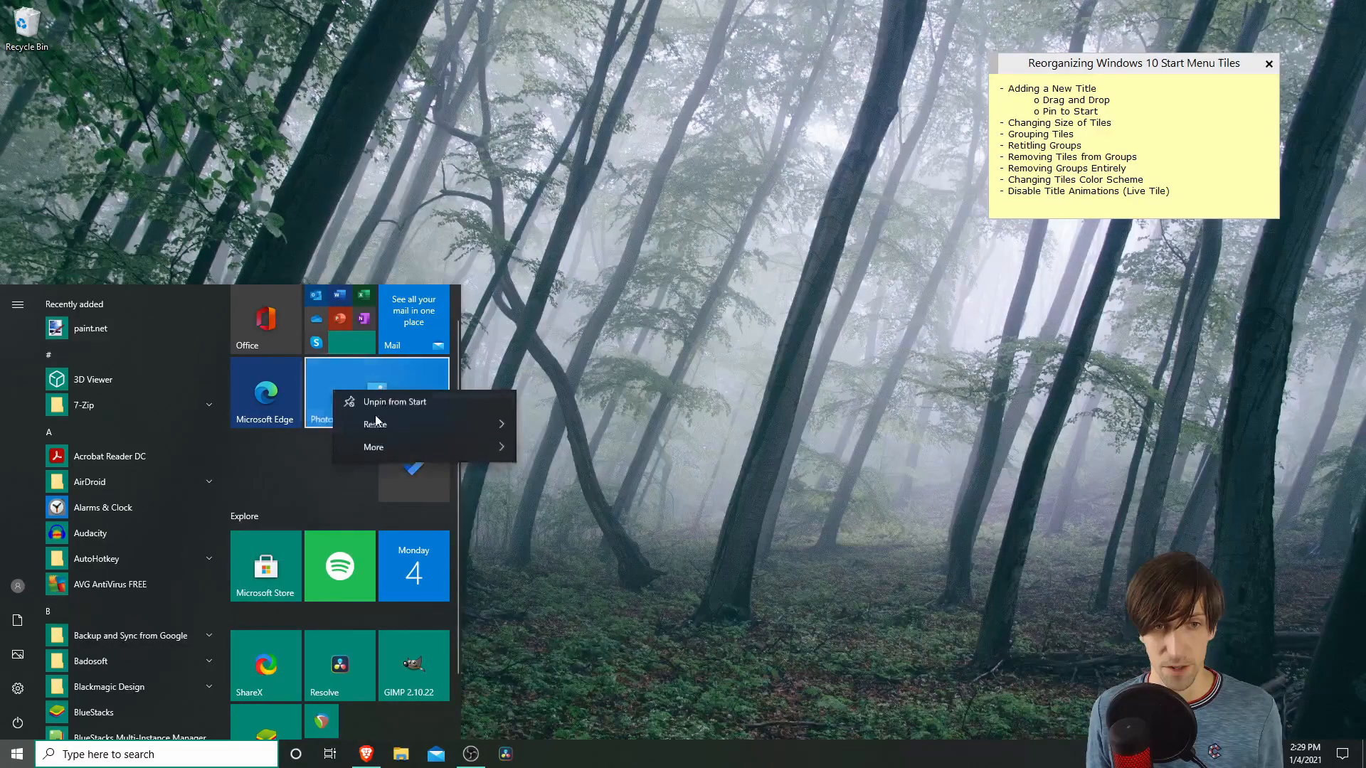
mouse_move(392, 426)
left_click(581, 500)
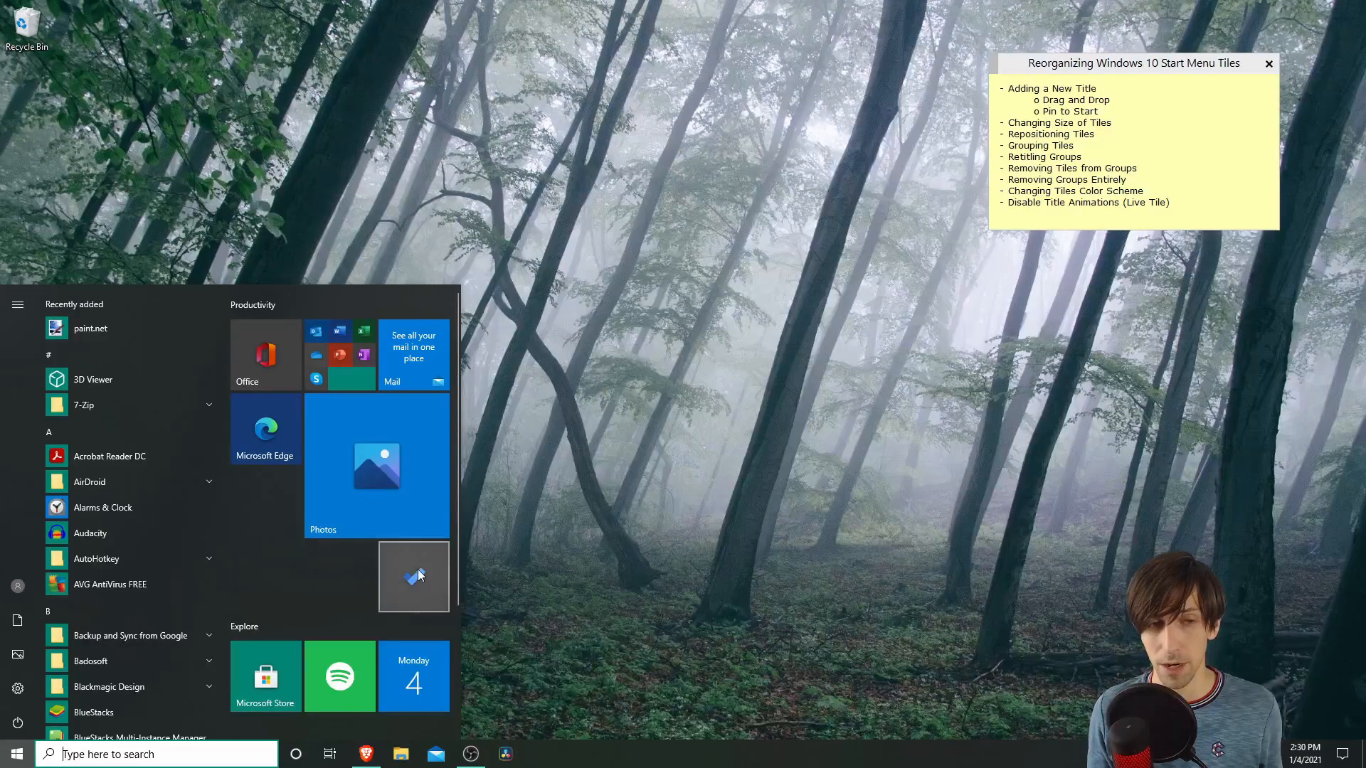
- Move the checkmark tile under Microsoft Edge, and from there into the Explore group below Microsoft Store
left_click_drag(428, 566, 280, 501)
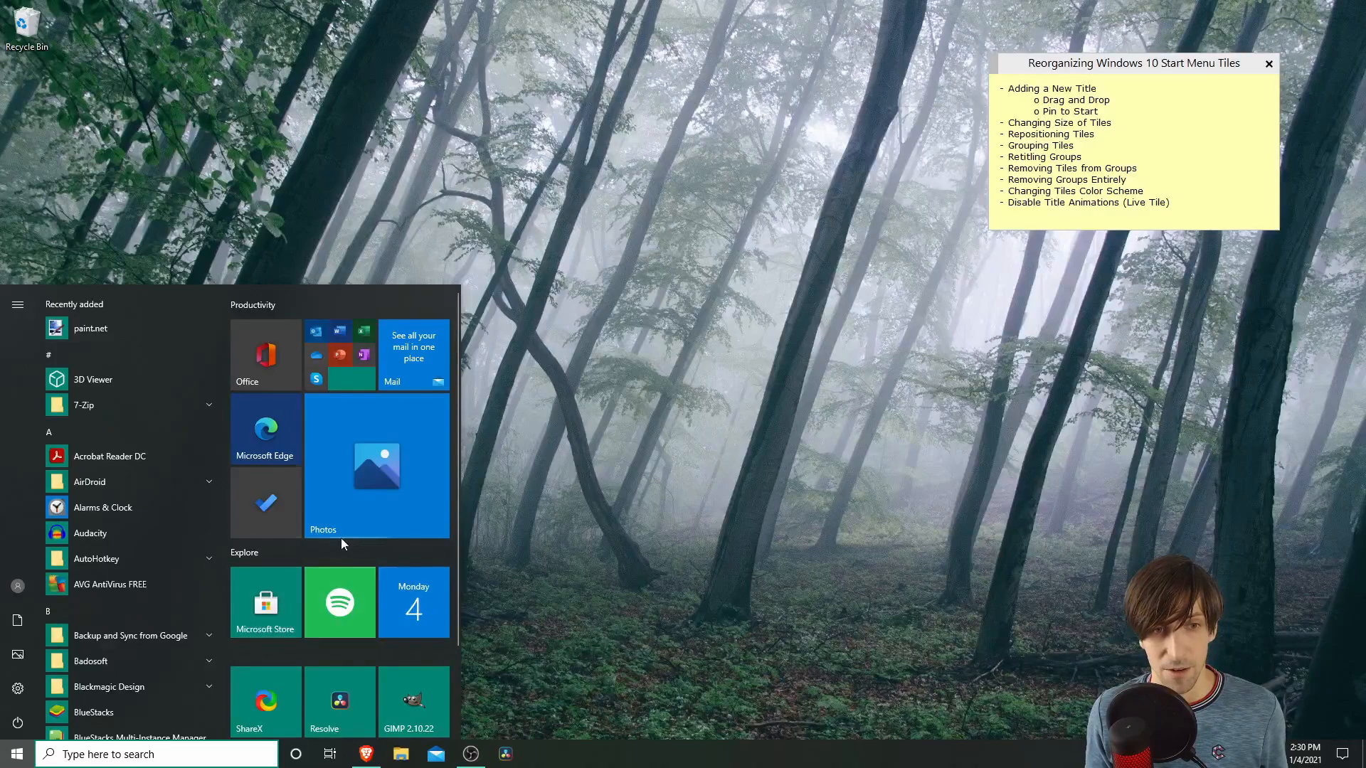
left_click_drag(273, 498, 282, 535)
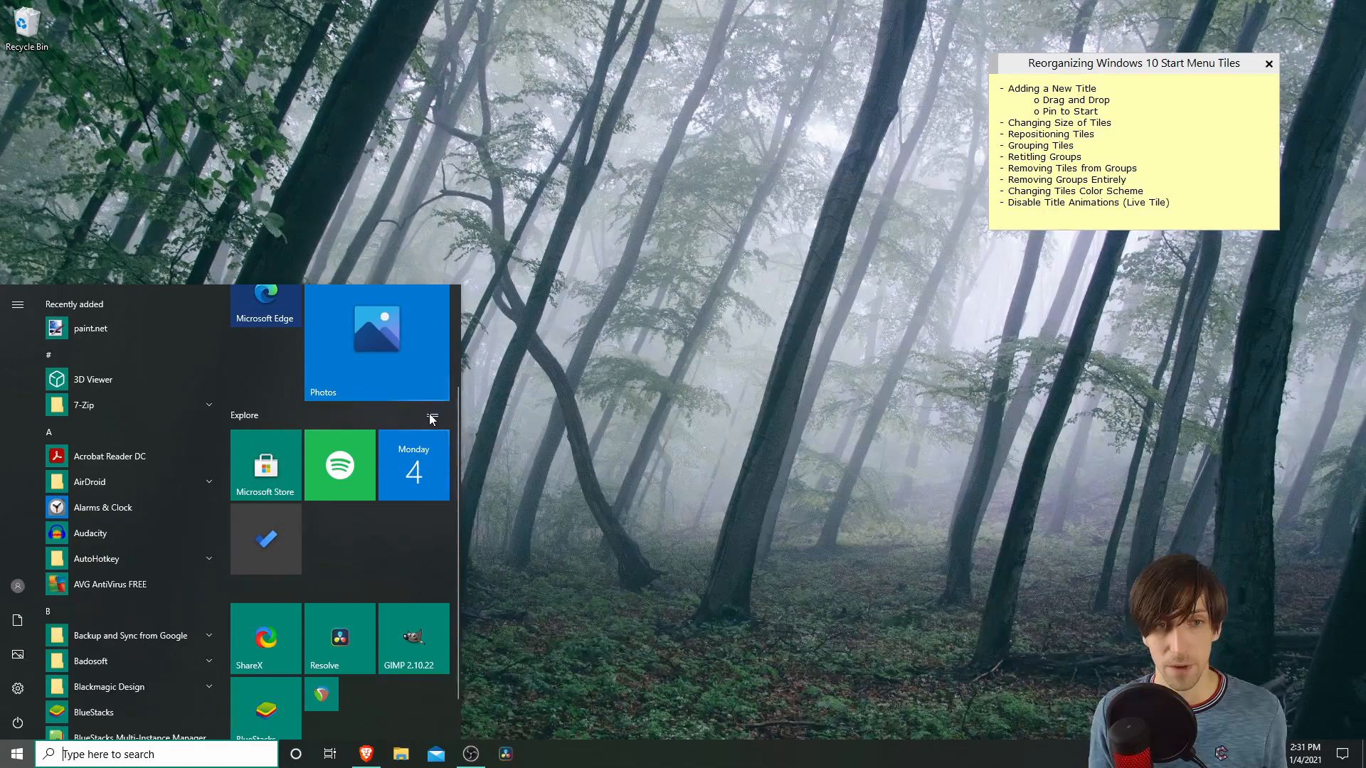
- Move the whole Explore group below the unnamed group that holds ShareX, Resolve and GIMP
scroll(436, 416, "down", 1)
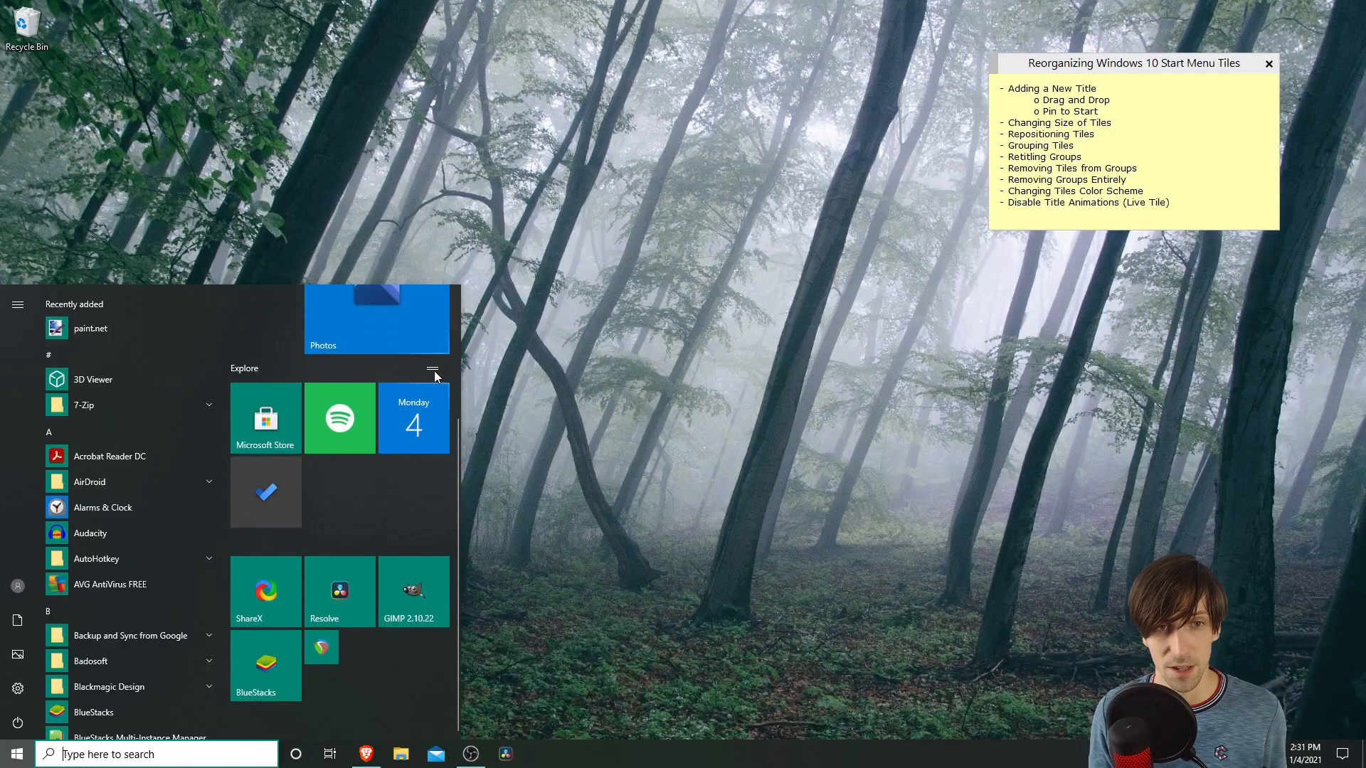
left_click_drag(437, 372, 435, 595)
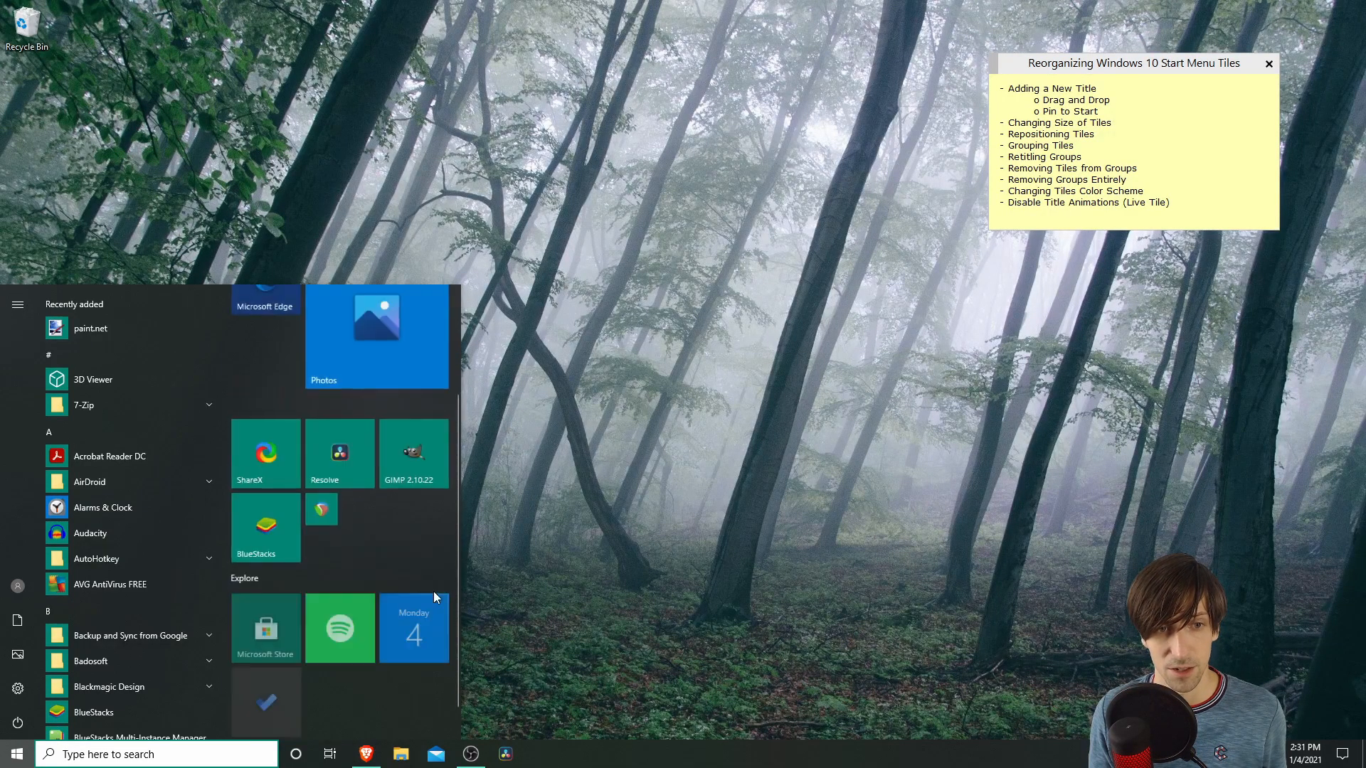
- Name the untitled tile group containing ShareX, Resolve and GIMP "Miscellaneous"
left_click(272, 405)
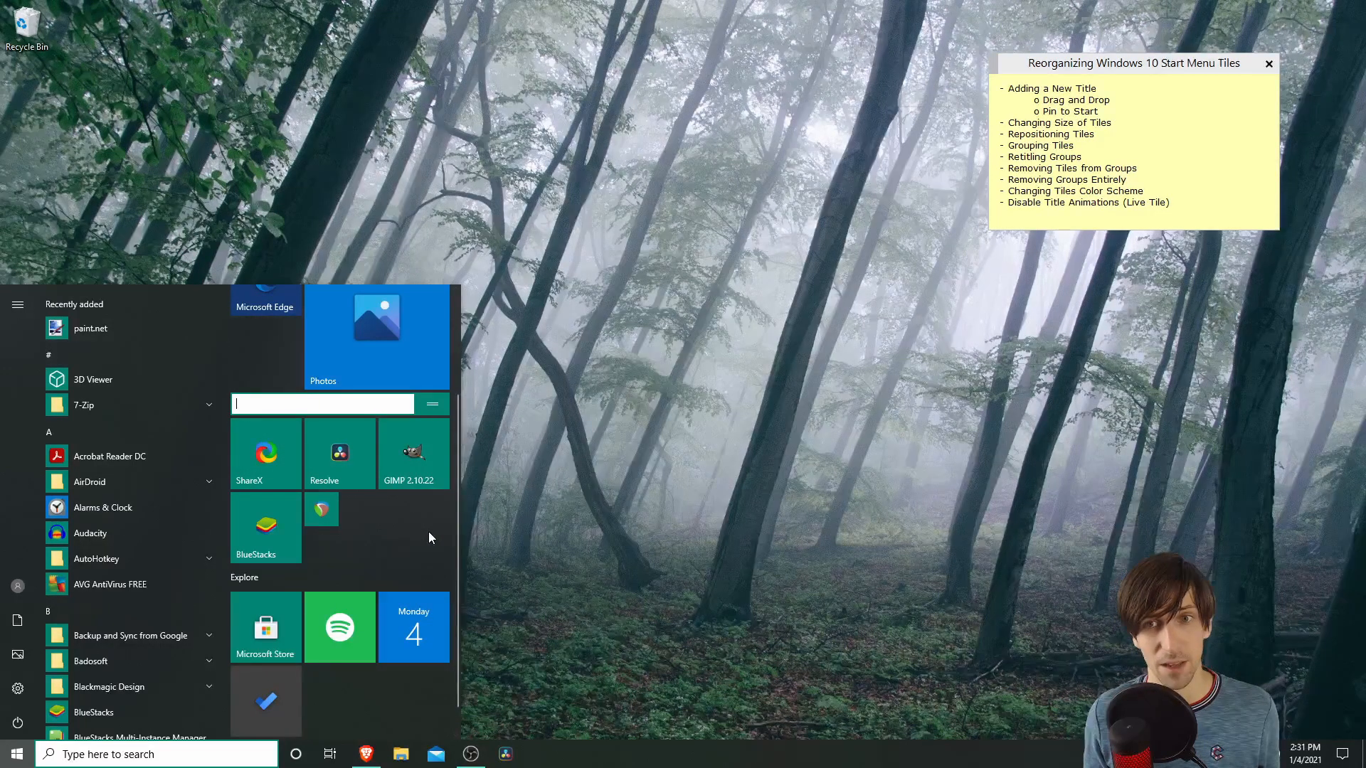
type("Misc")
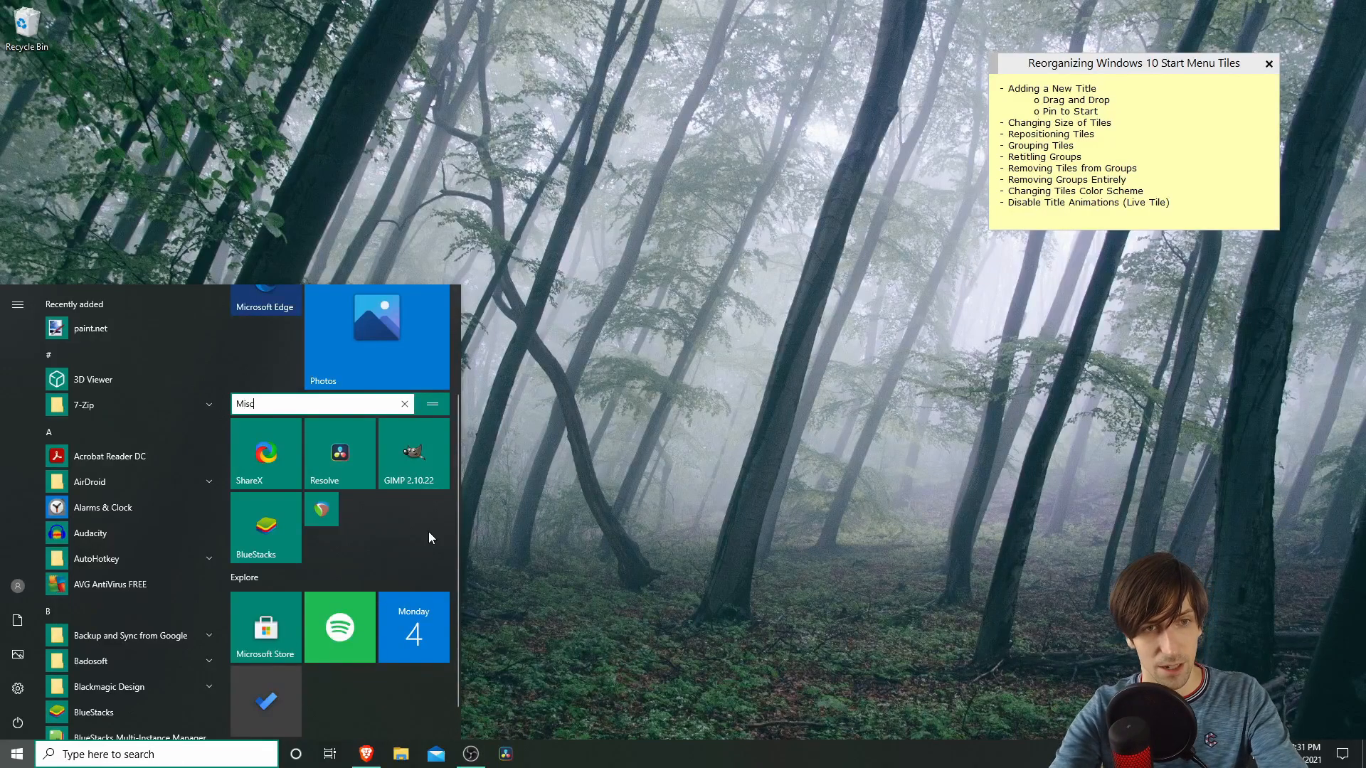
type("ellaneous")
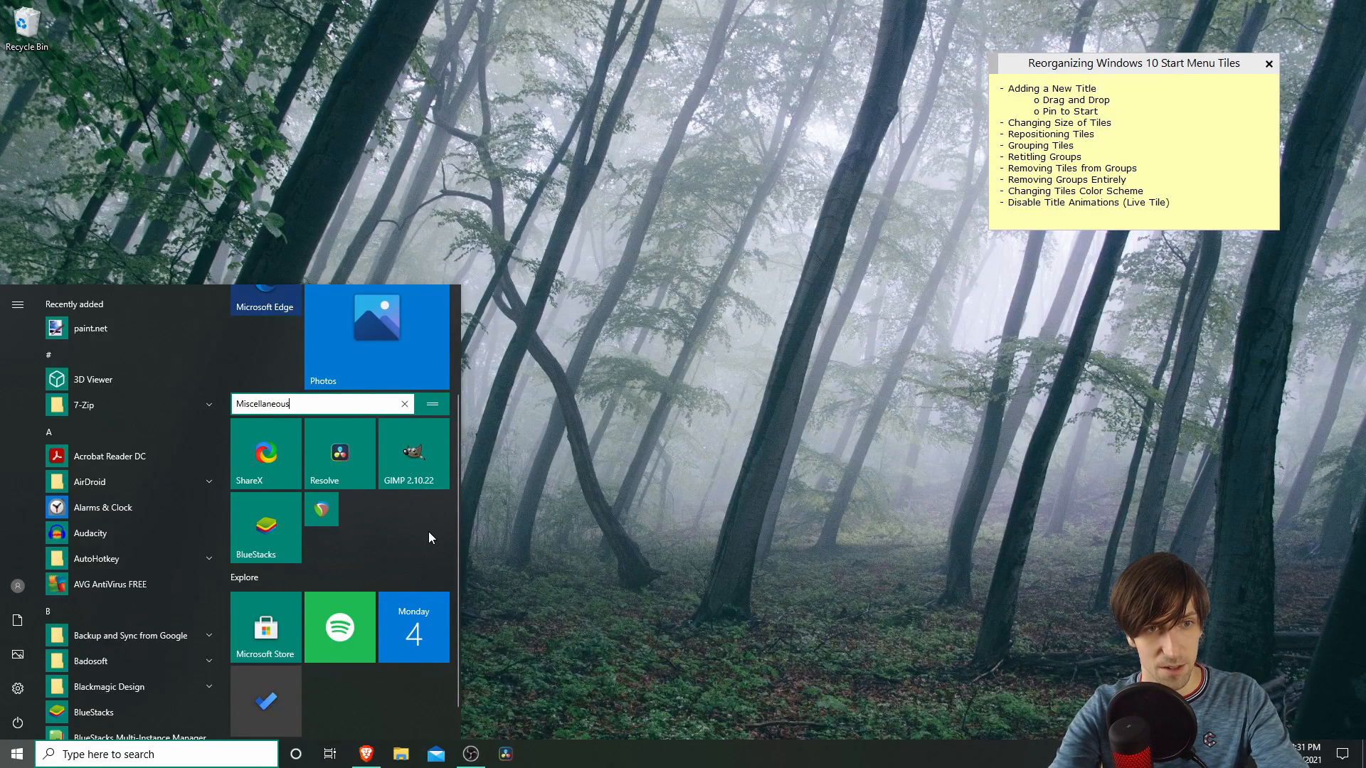
key("Return")
- Remove the title of the Explore group, leaving its name empty
scroll(428, 532, "down", 2)
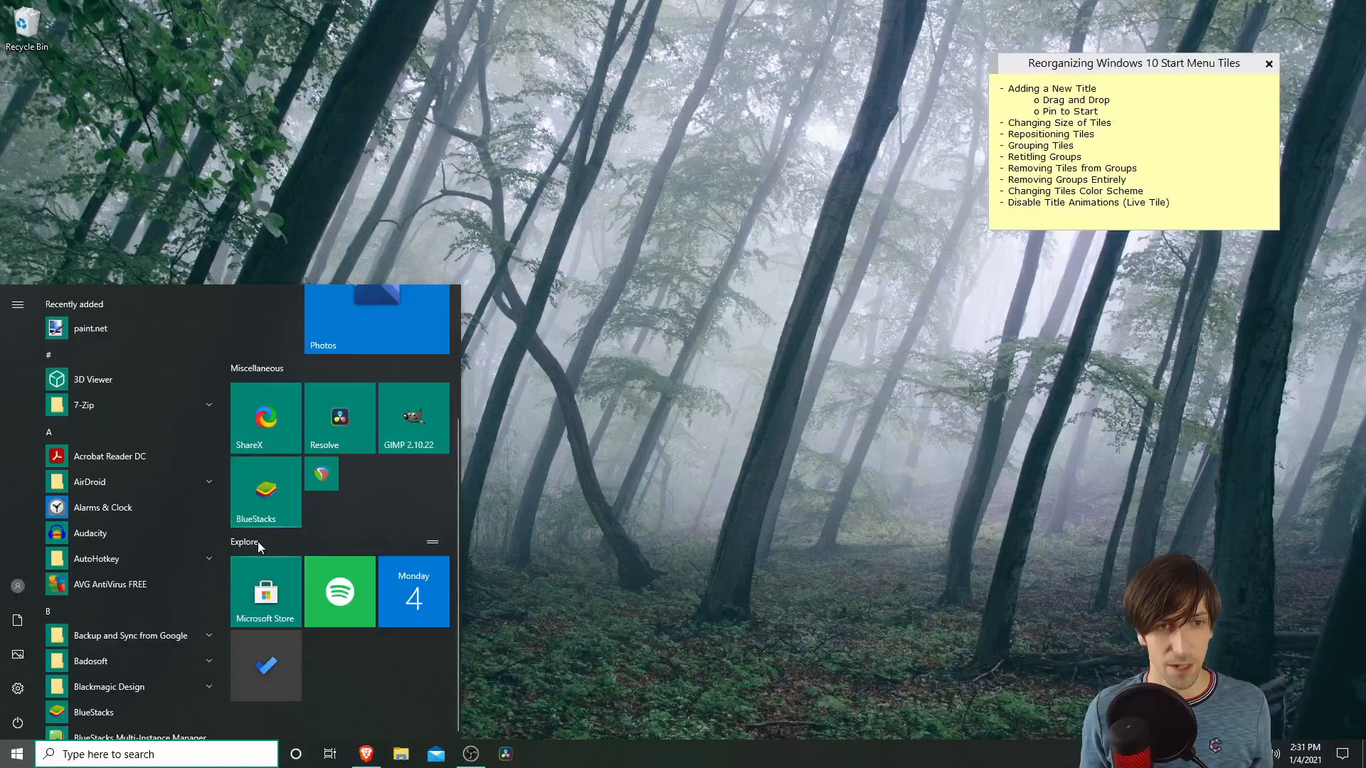
left_click(258, 546)
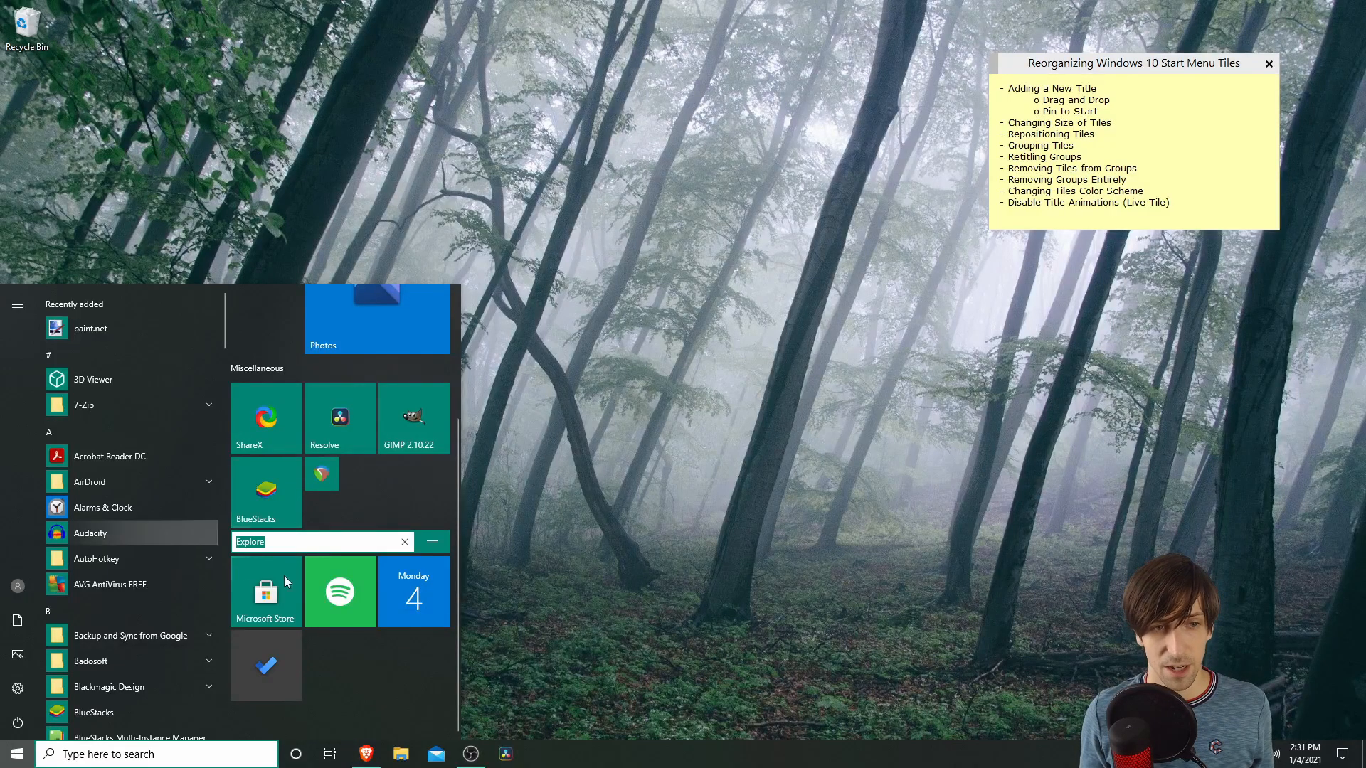
key("ctrl+a")
key("BackSpace")
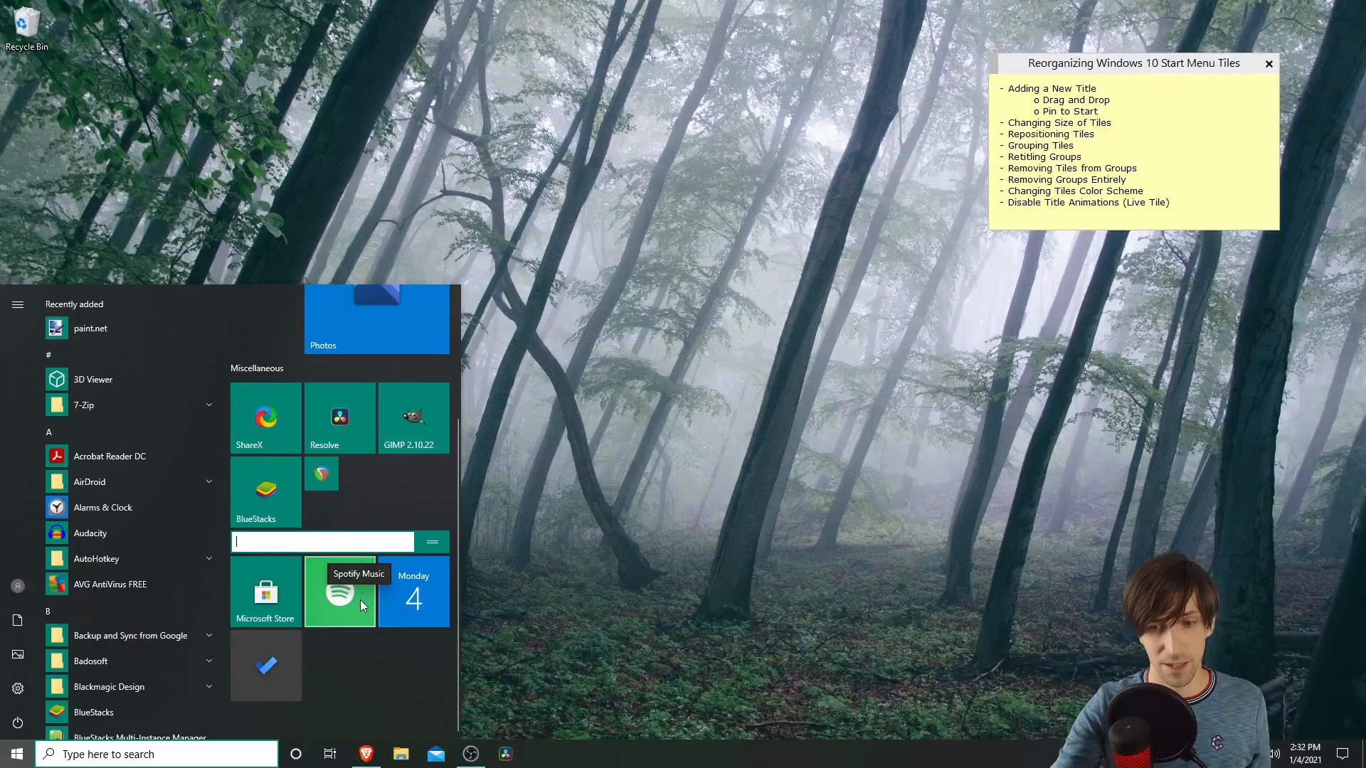
key("Return")
- Move the Microsoft Edge tile from Productivity into the untitled group, beside the checkmark tile
scroll(278, 483, "up", 2)
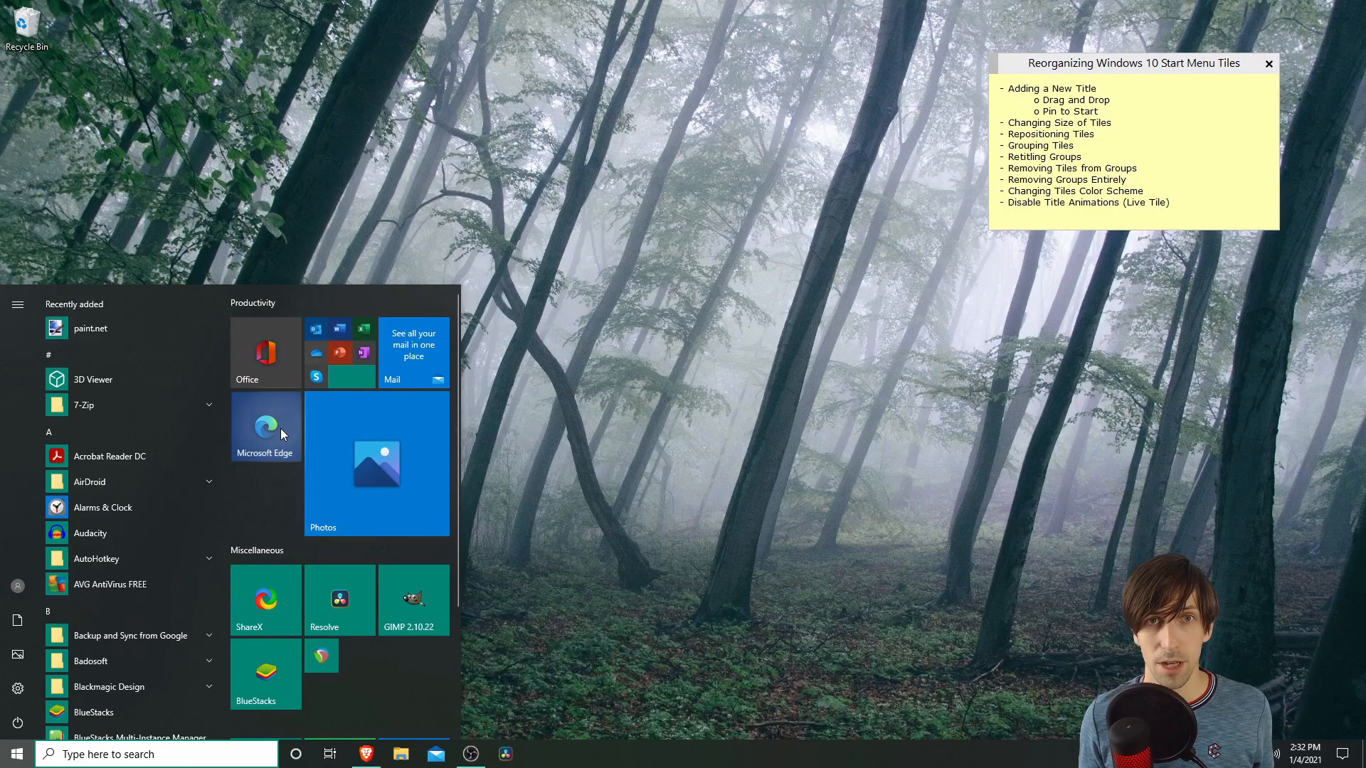
scroll(305, 615, "down", 2)
left_click_drag(306, 616, 357, 694)
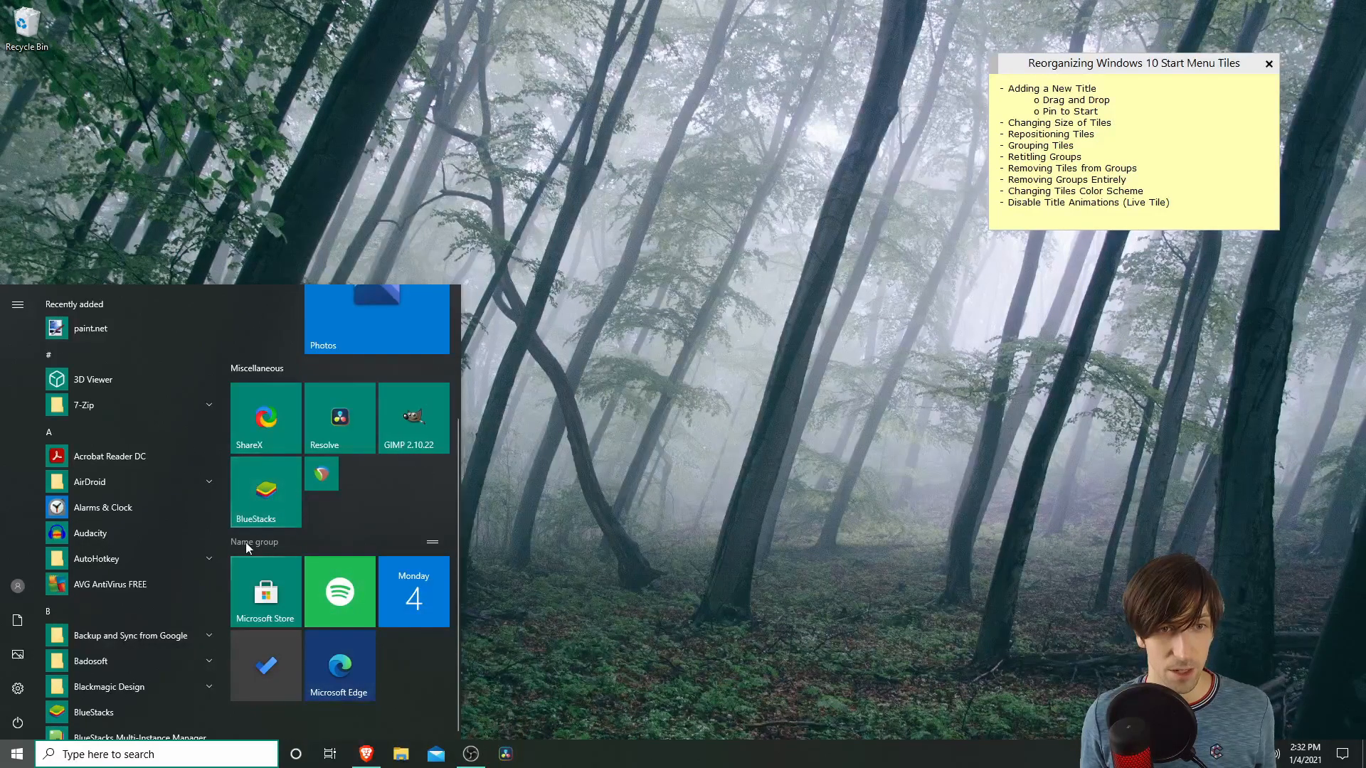
- Move the Microsoft Edge and checkmark tiles into a new group below the untitled one and name it "Test Group"
left_click_drag(343, 684, 290, 688)
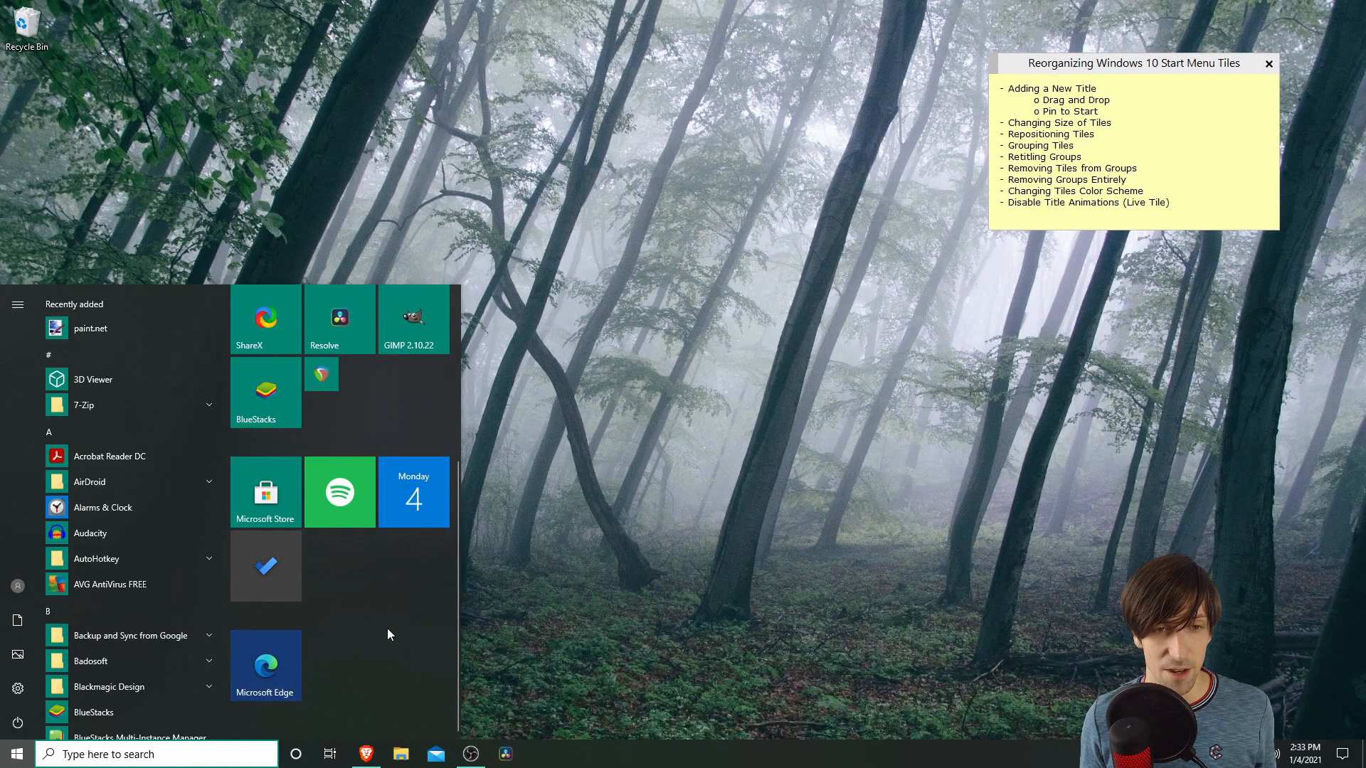
left_click_drag(276, 567, 354, 608)
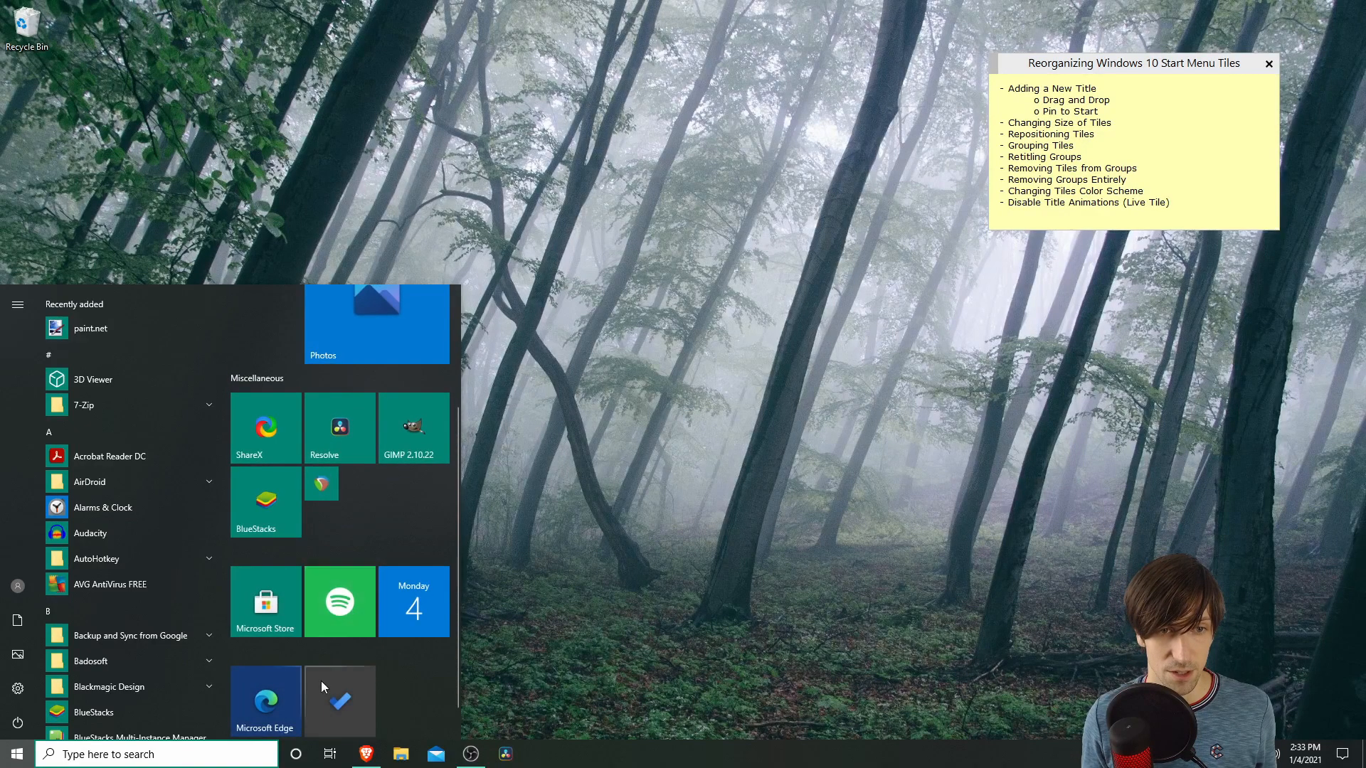
left_click(281, 657)
type("Test Group")
key("Return")
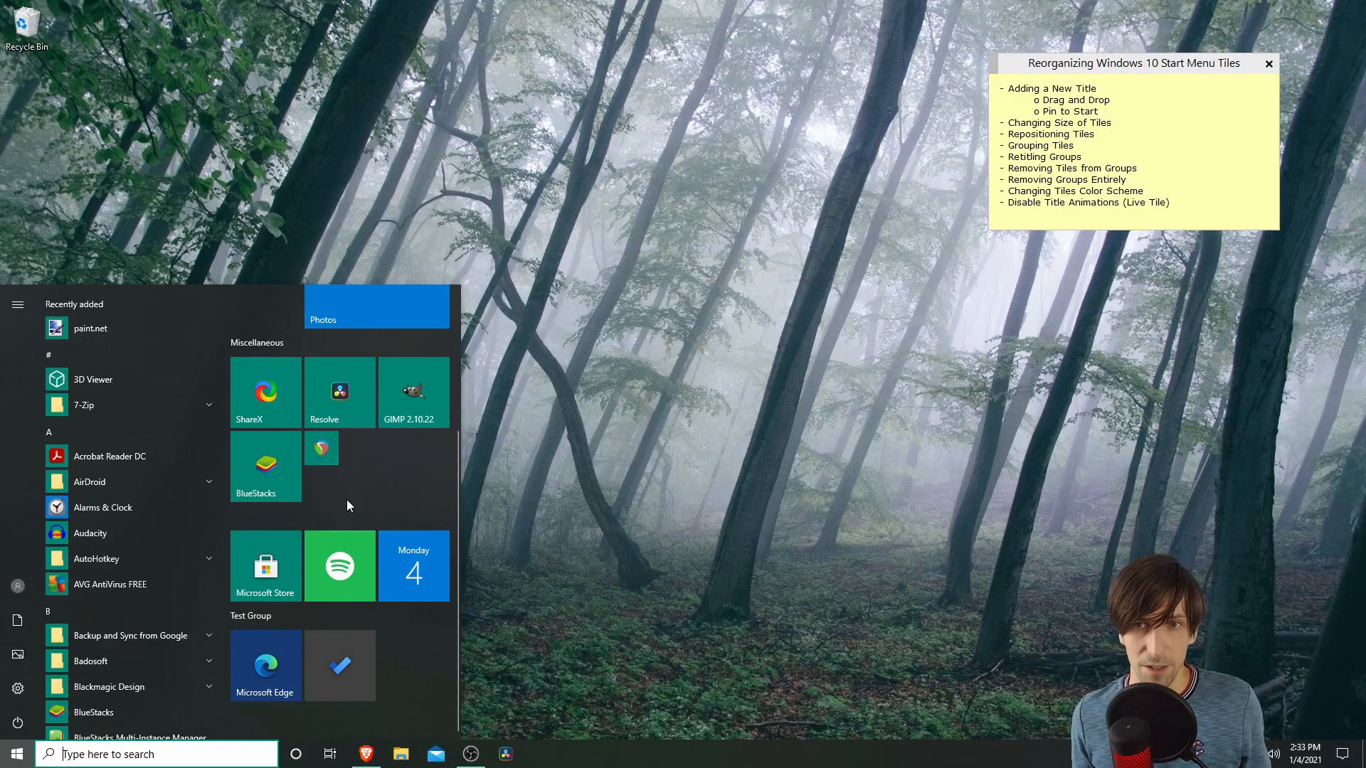
- Empty Test Group by moving its checkmark and Microsoft Edge tiles back into the Productivity group beside Photos
left_click_drag(349, 669, 259, 500)
scroll(259, 500, "down", 3)
left_click_drag(427, 620, 302, 420)
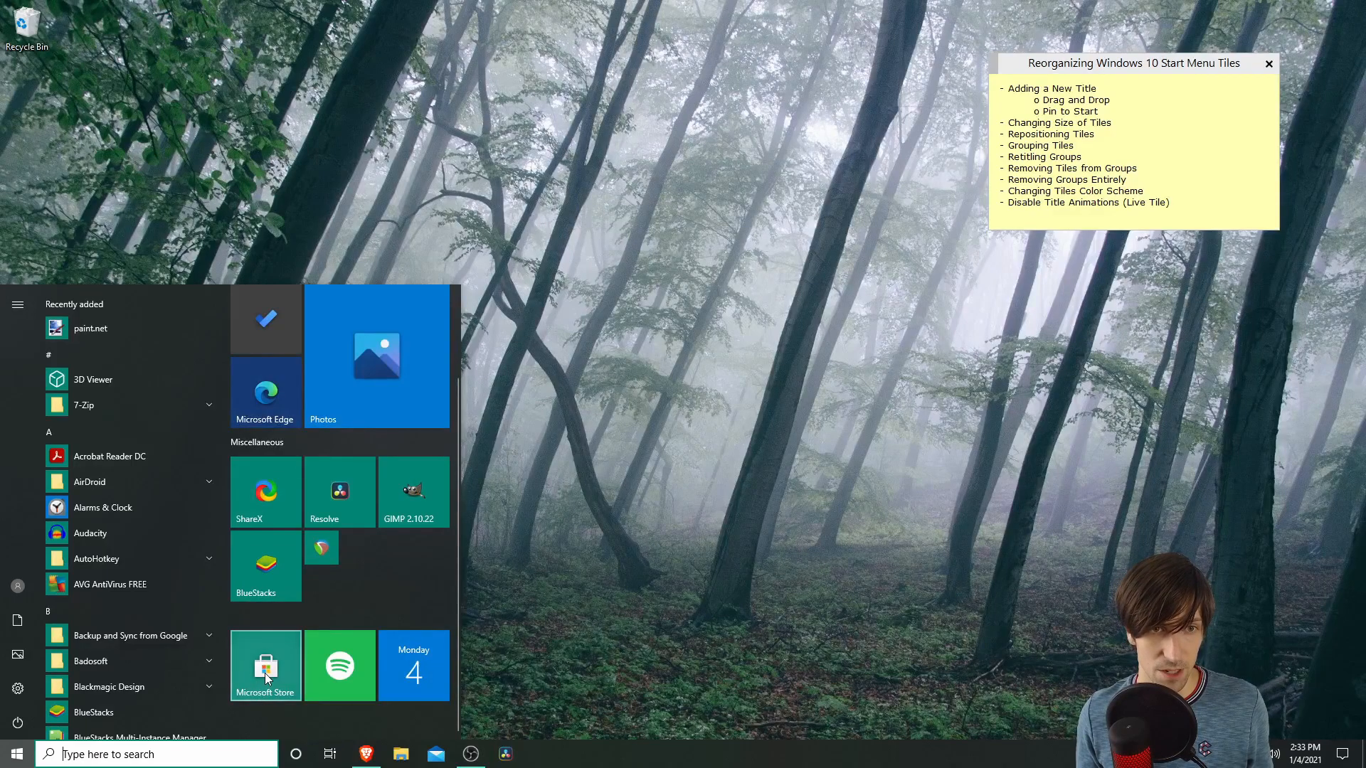
- Move the Microsoft Store, Spotify and Calendar tiles into the Productivity group, in a row below Microsoft Edge and Photos
left_click_drag(267, 678, 267, 456)
scroll(362, 673, "down", 2)
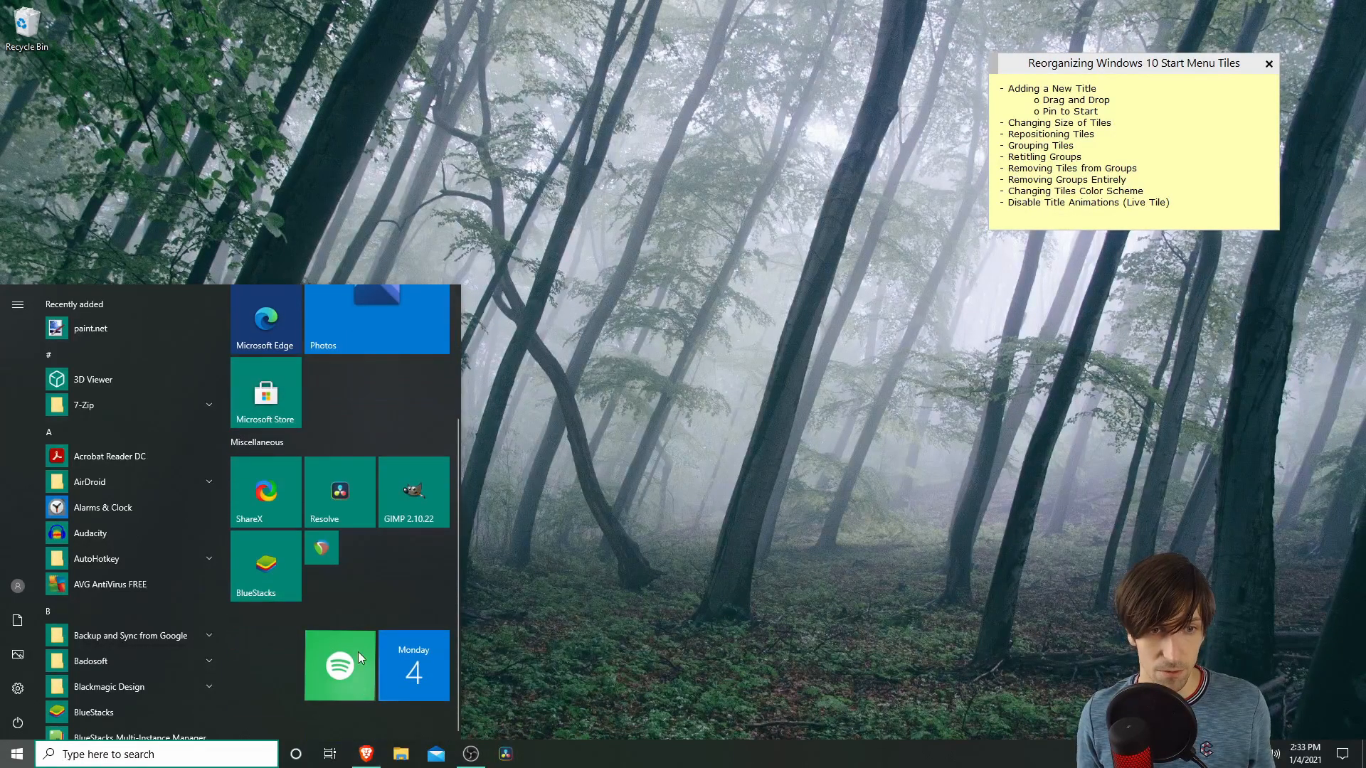
left_click_drag(344, 385, 344, 386)
left_click_drag(410, 649, 401, 387)
- Move the Miscellaneous group's tiles into the Productivity group below the Microsoft Store row, placing reaper beside BlueStacks
left_click_drag(258, 628, 303, 631)
left_click_drag(328, 673, 328, 575)
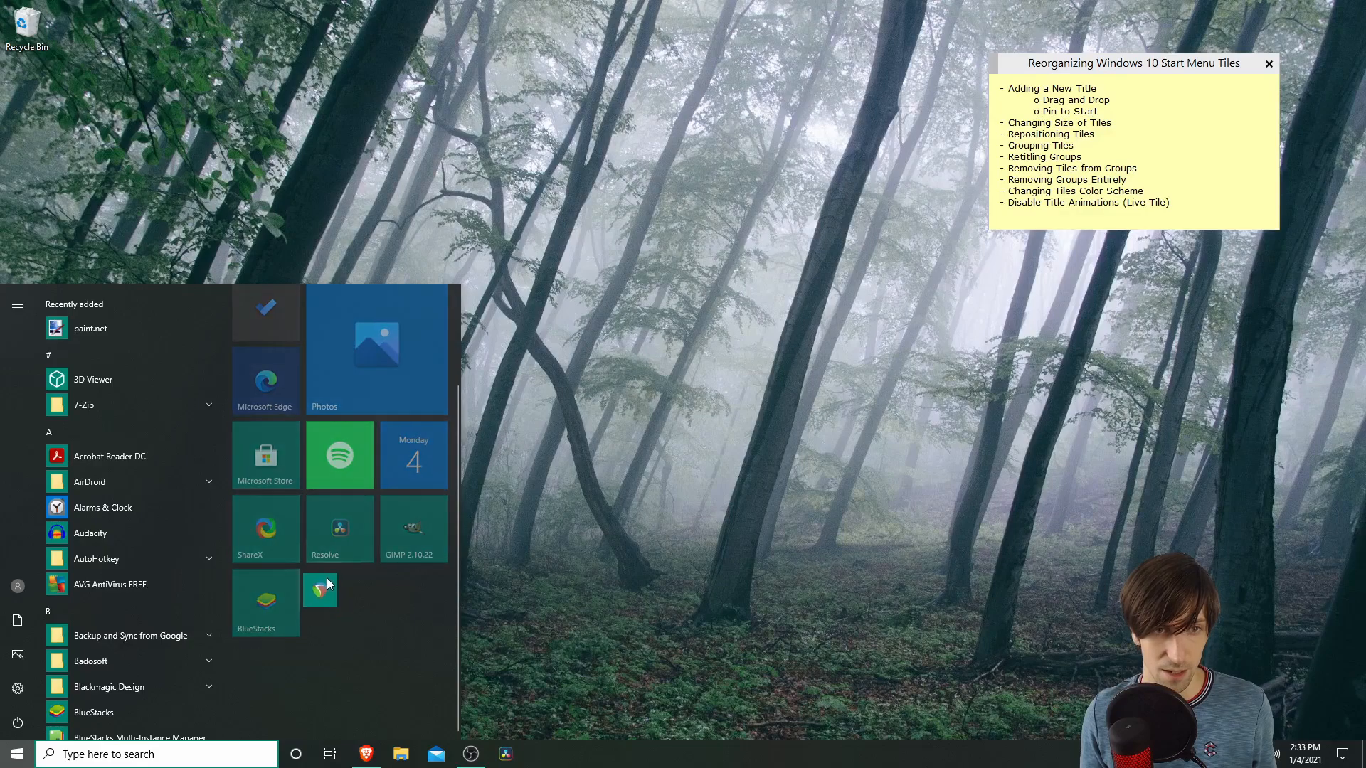
- Clear the title of the Productivity tile group
scroll(384, 608, "up", 2)
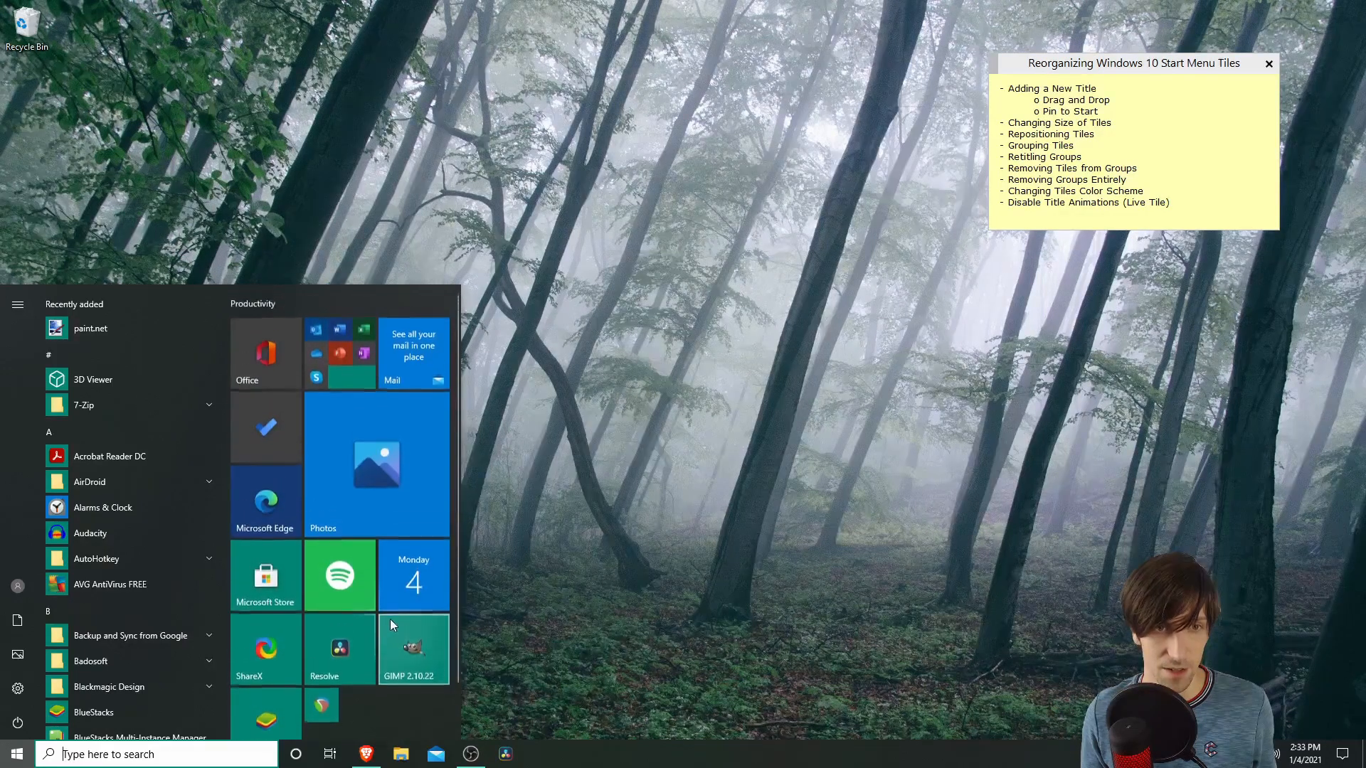
left_click(274, 306)
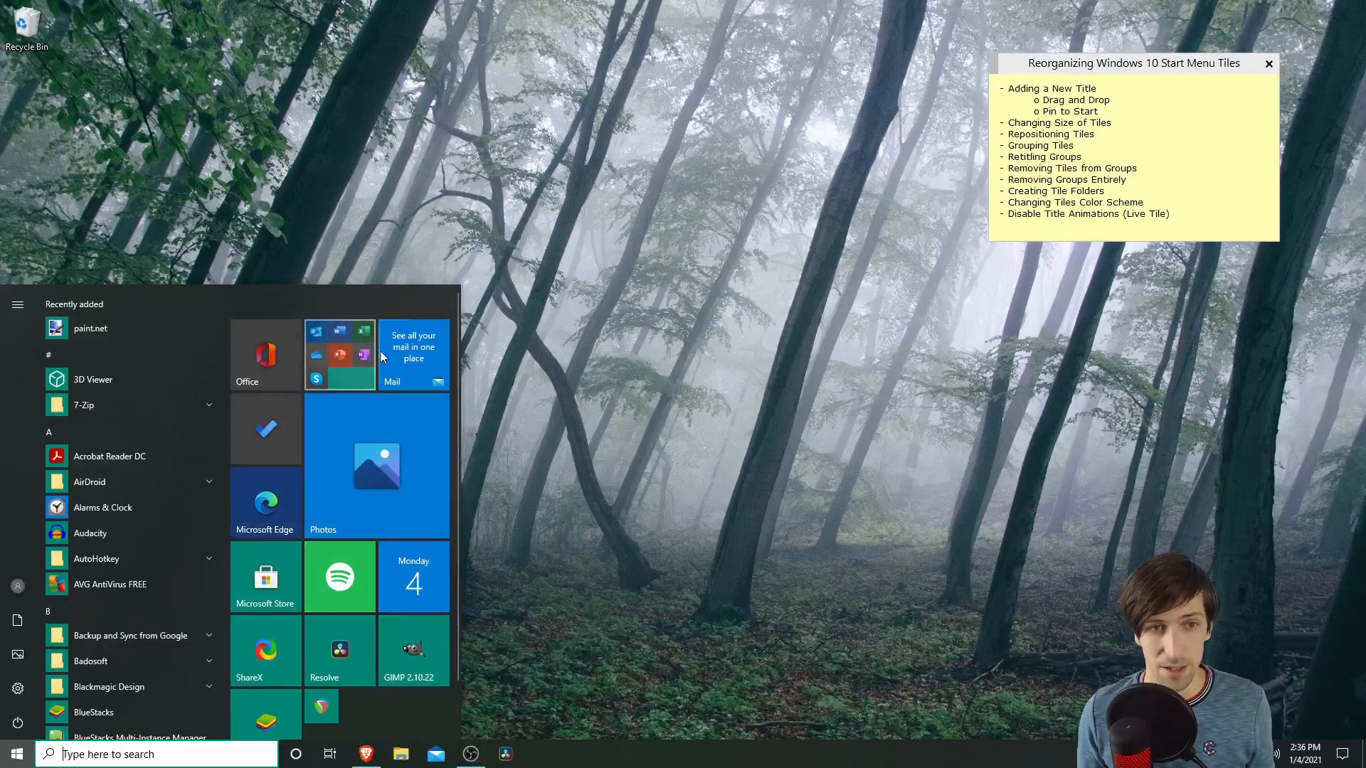
- Name the tile folder between Office and Mail "Microsoft Stuff" and collapse it
left_click(343, 373)
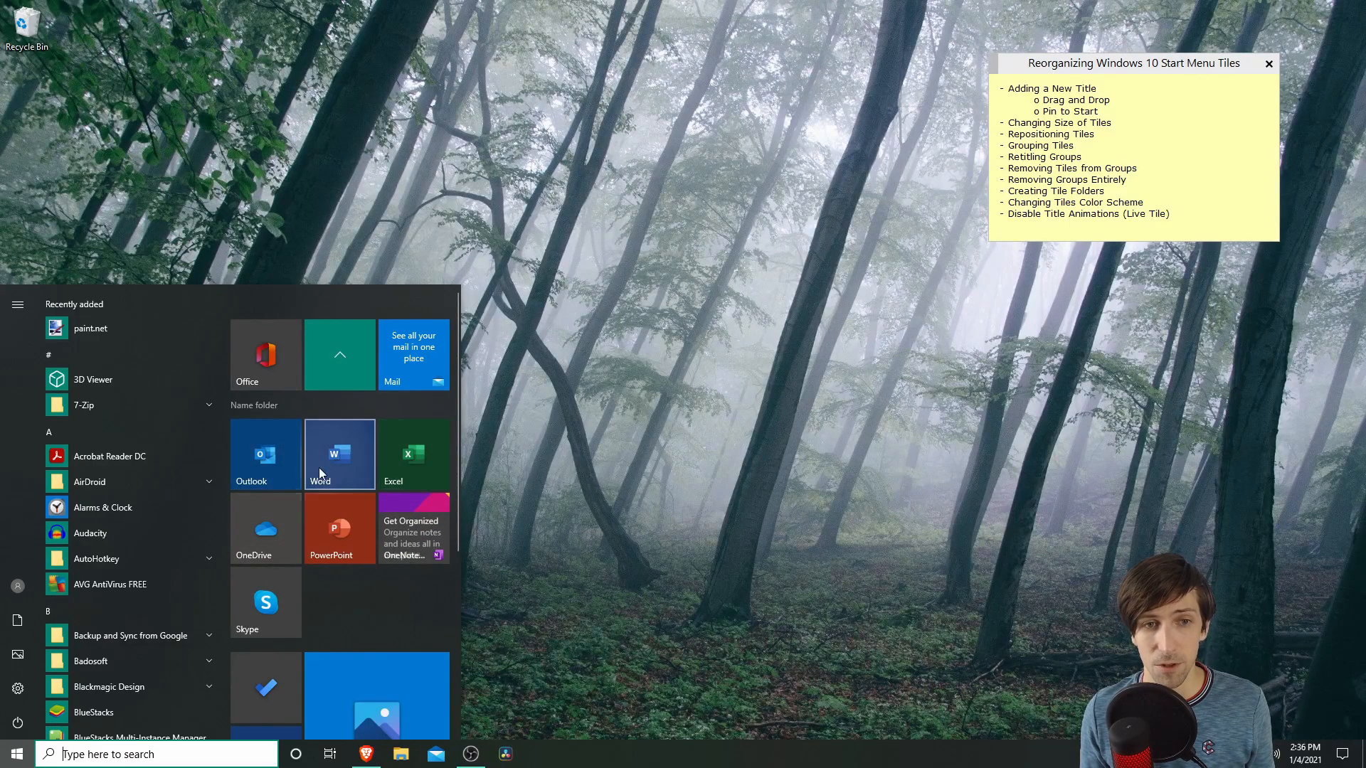
left_click(291, 404)
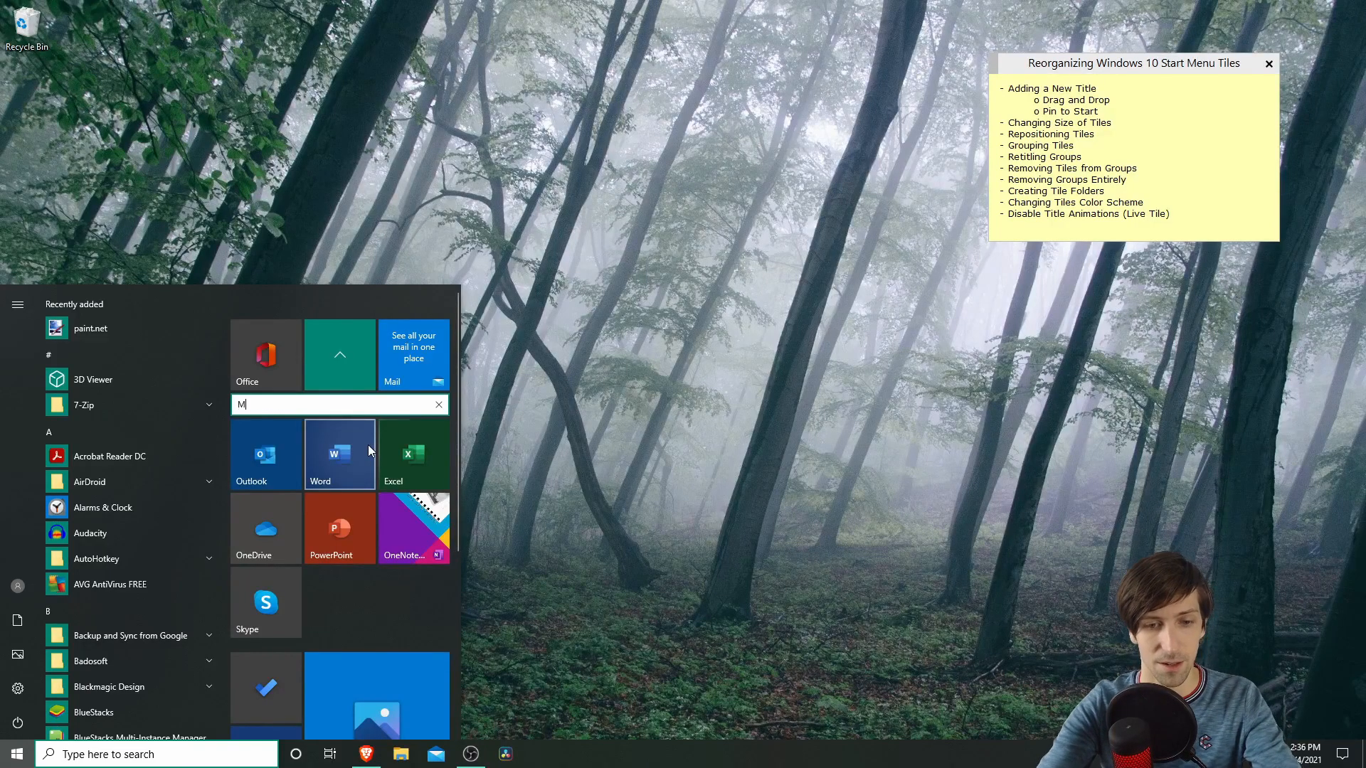
type("Microsoft Stuff")
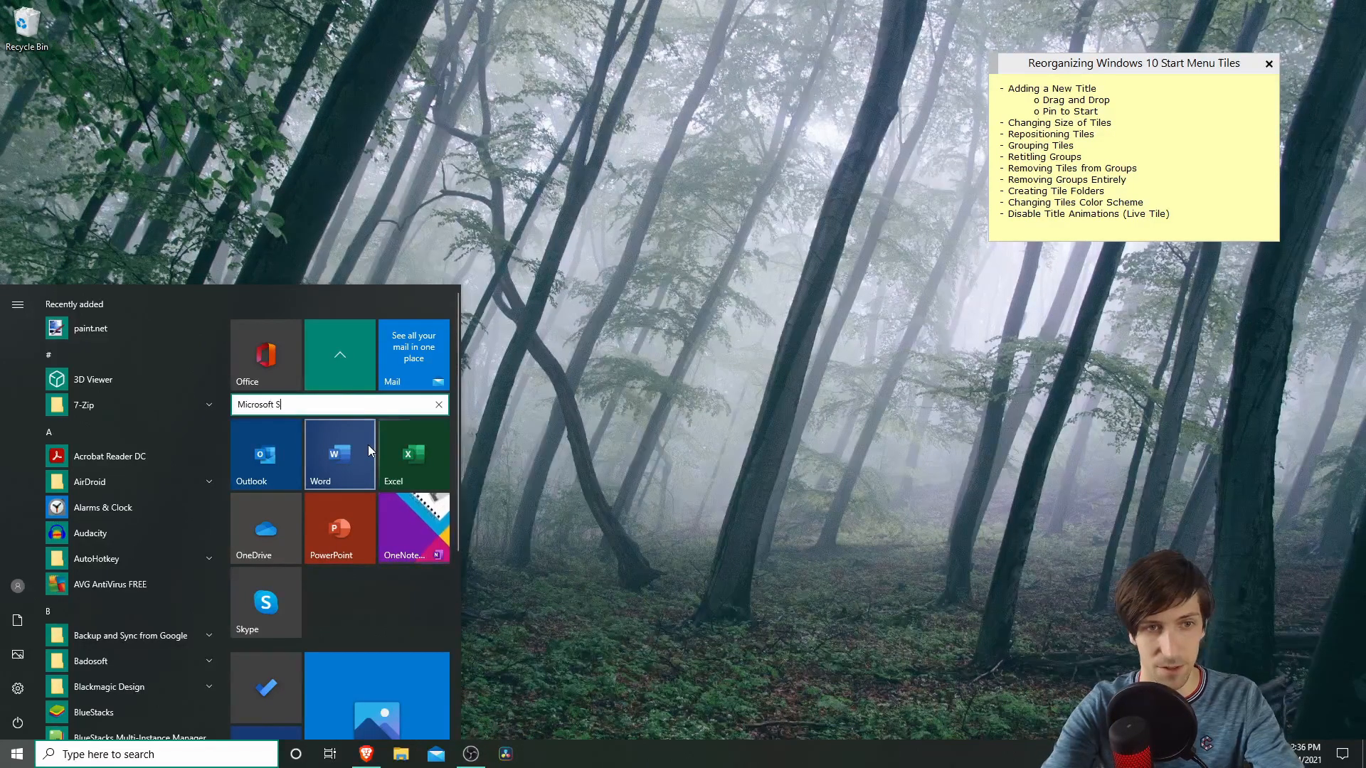
key("Return")
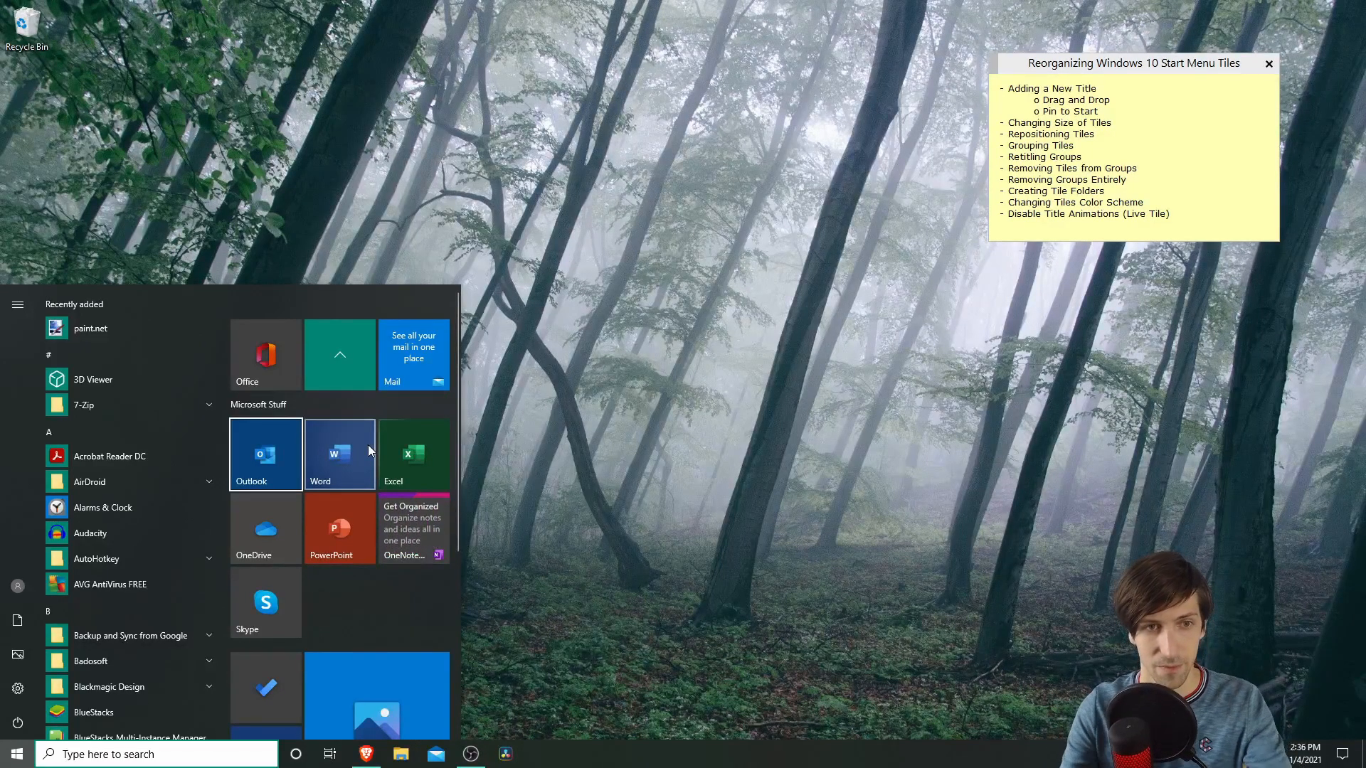
left_click(320, 360)
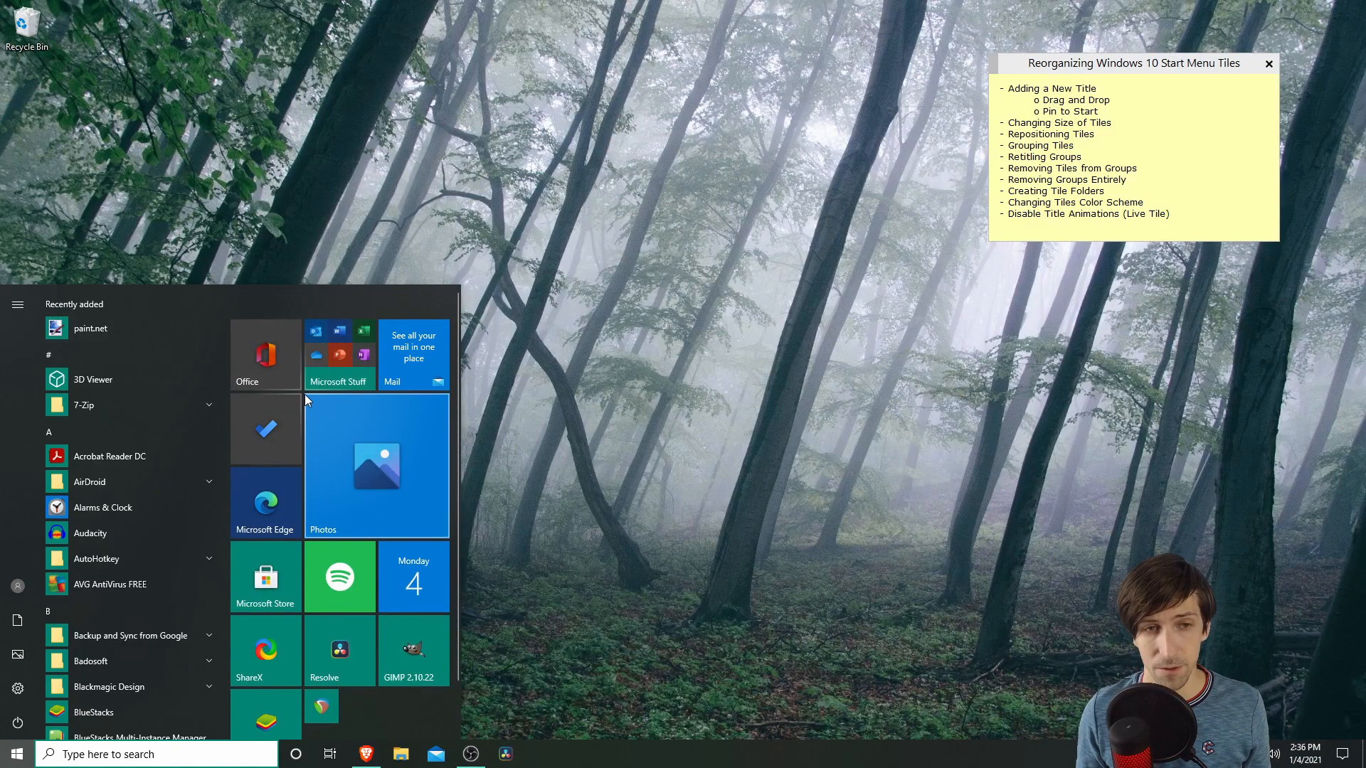
- Move the Skype tile out of the Microsoft Stuff folder to the last tile row beside reaper, and check the folder's remaining tiles
left_click(348, 380)
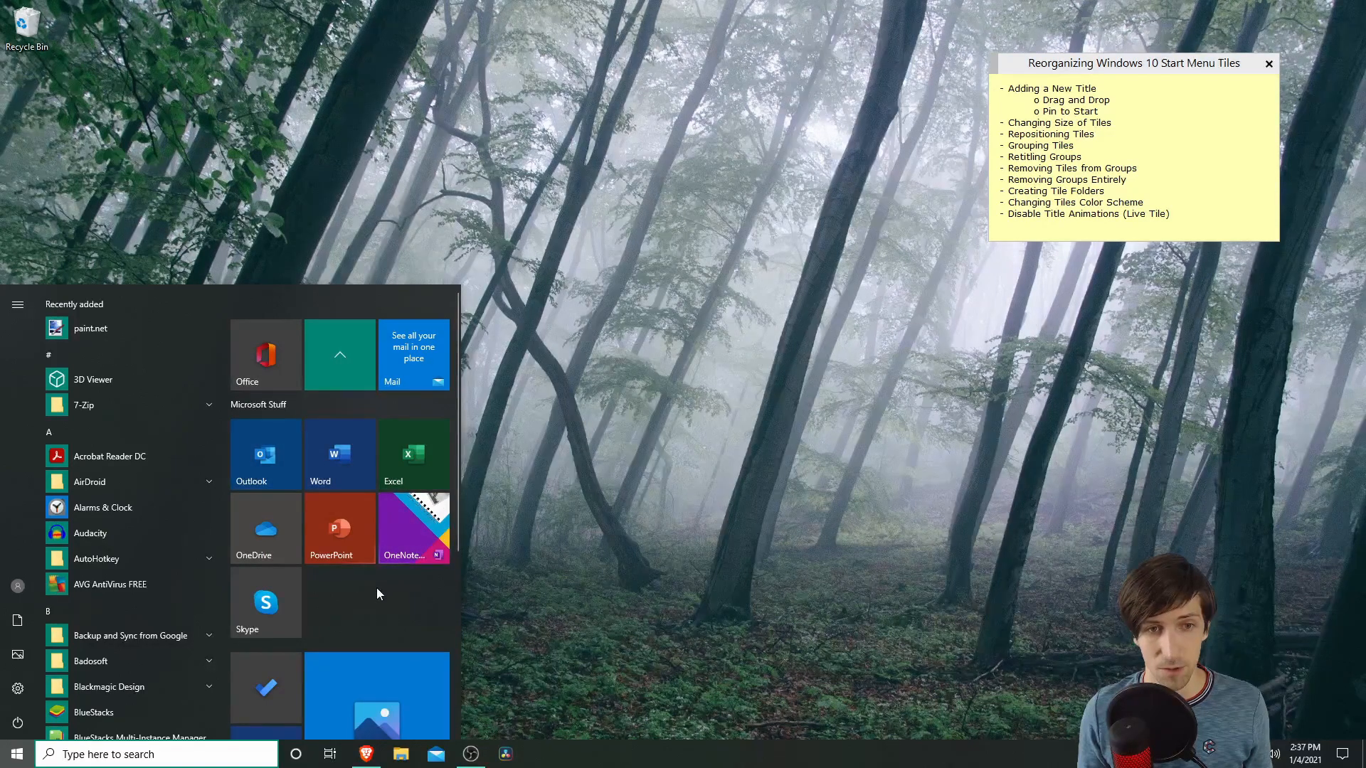
scroll(364, 594, "down", 1)
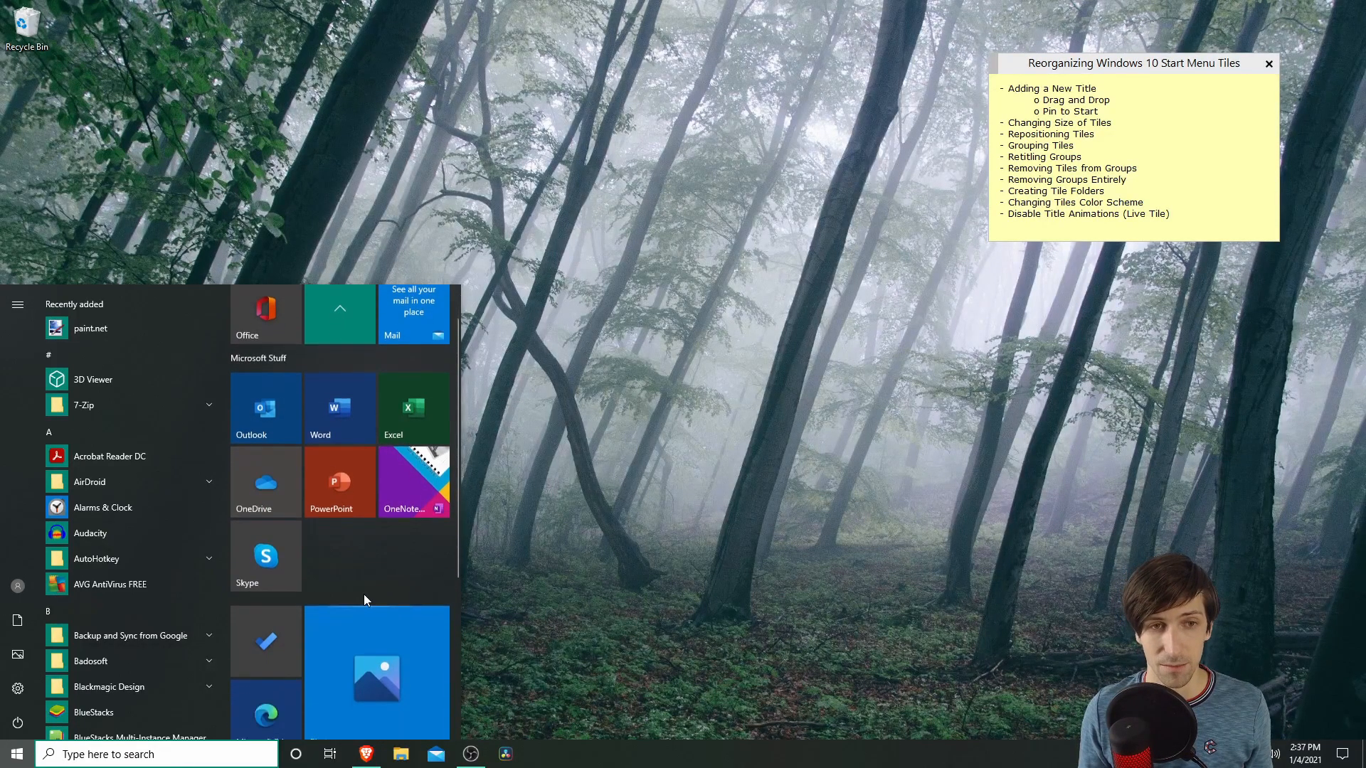
scroll(368, 572, "up", 1)
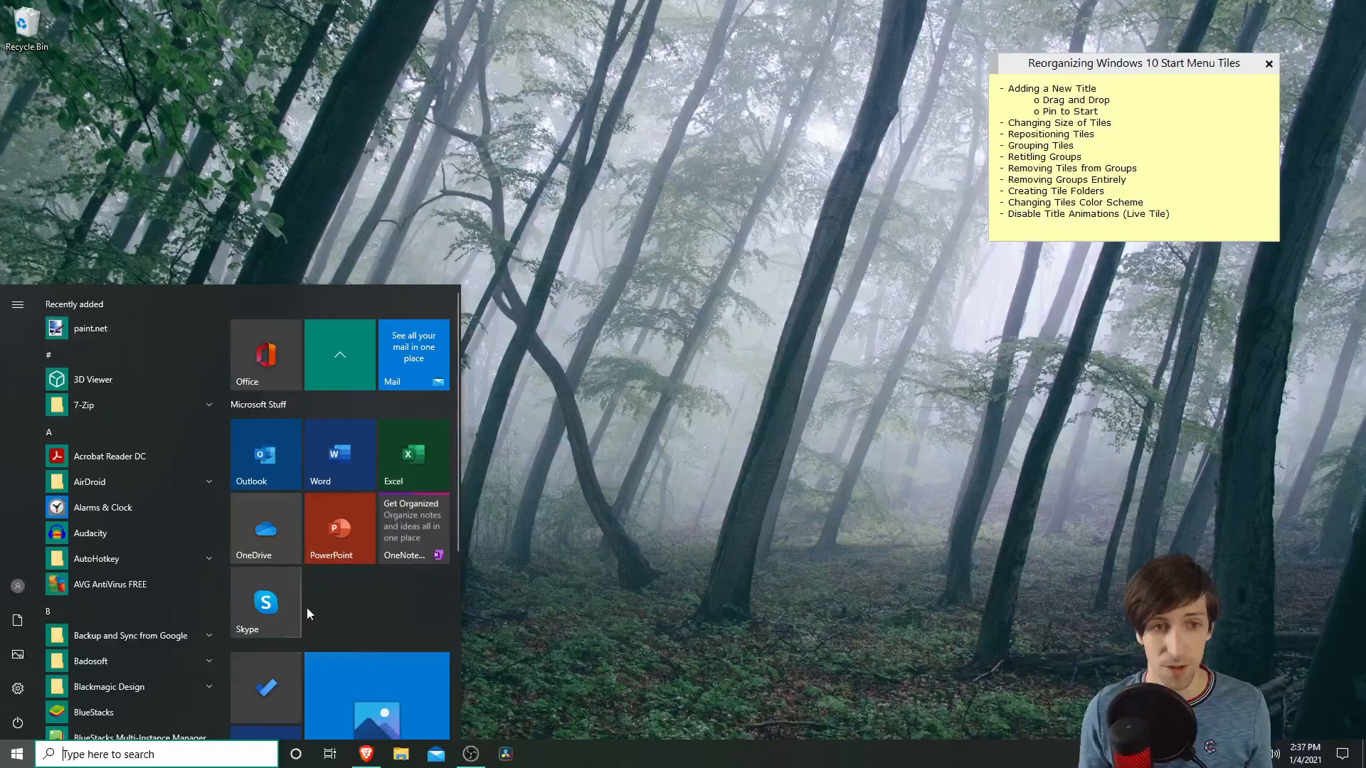
scroll(334, 555, "down", 1)
left_click_drag(277, 520, 445, 553)
scroll(447, 564, "up", 1)
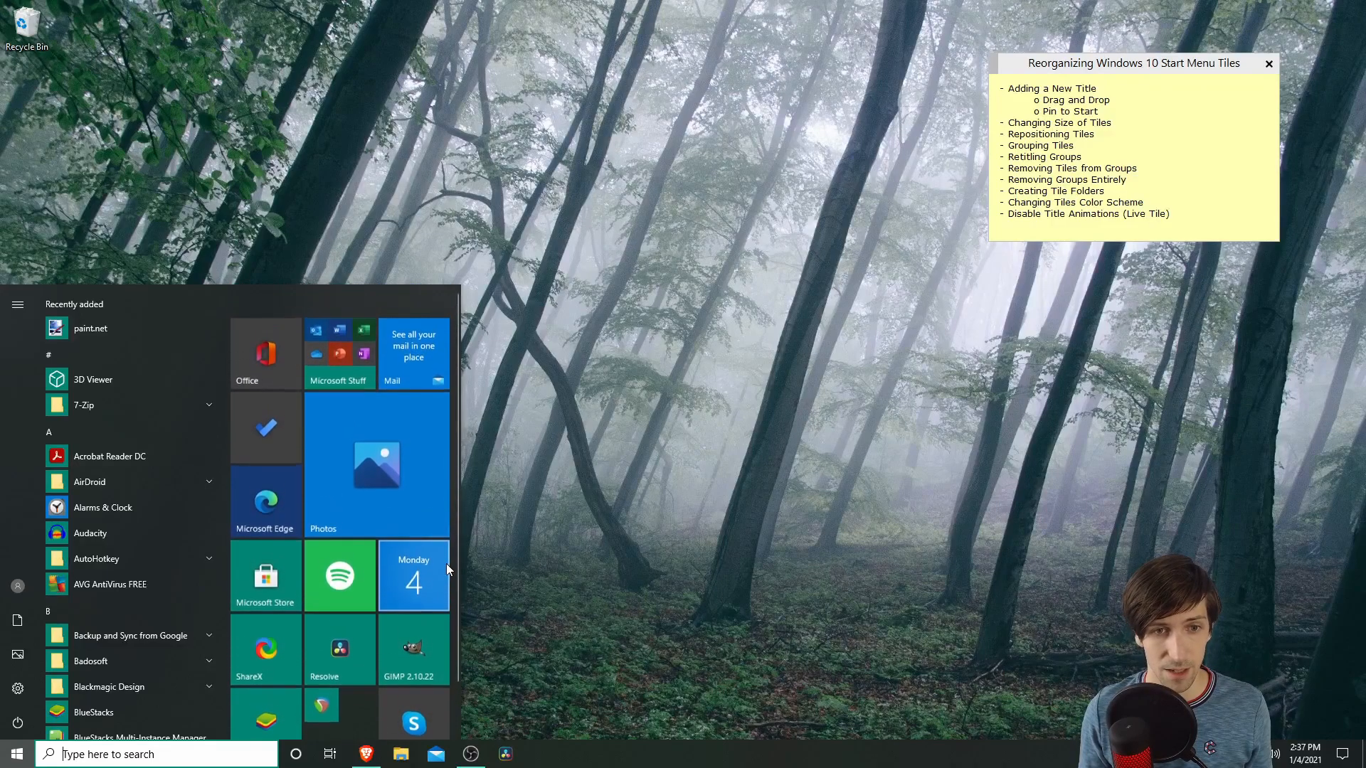
left_click(351, 344)
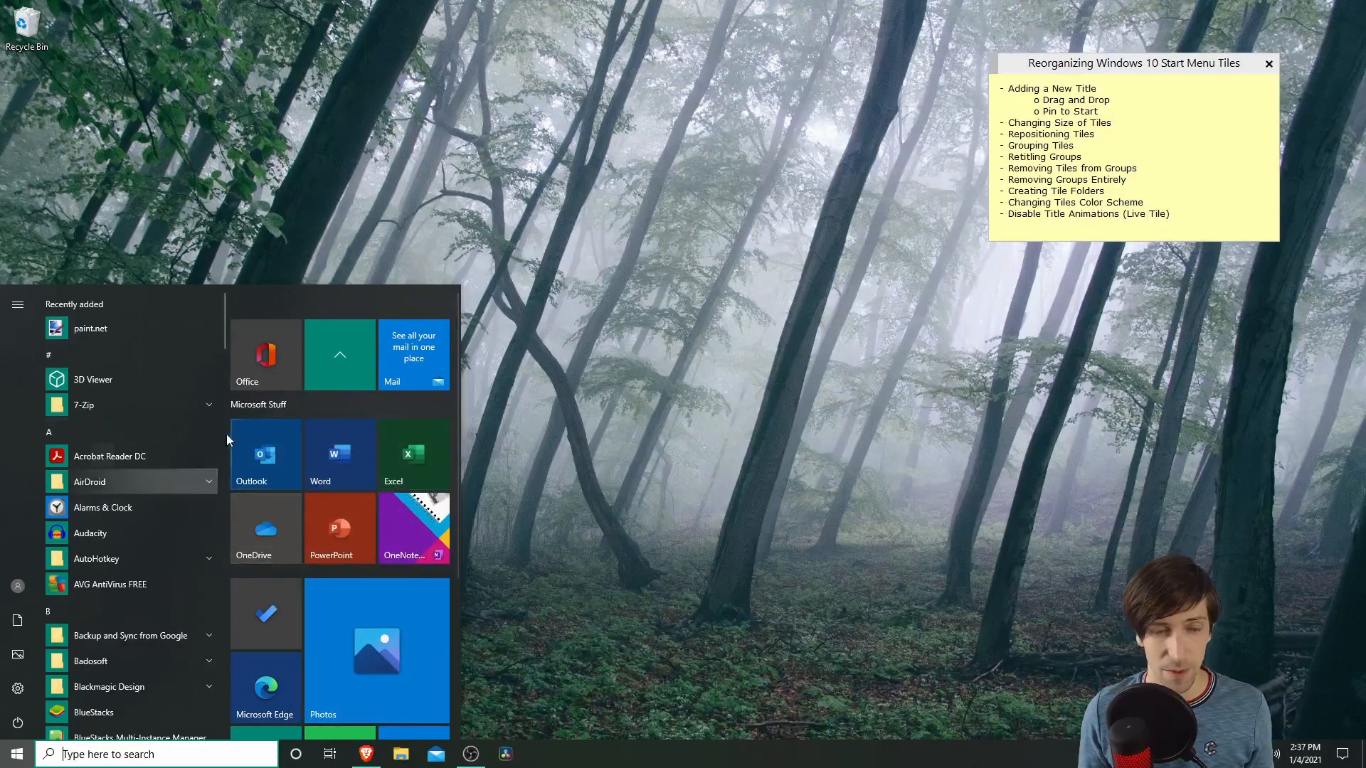
scroll(362, 643, "down", 1)
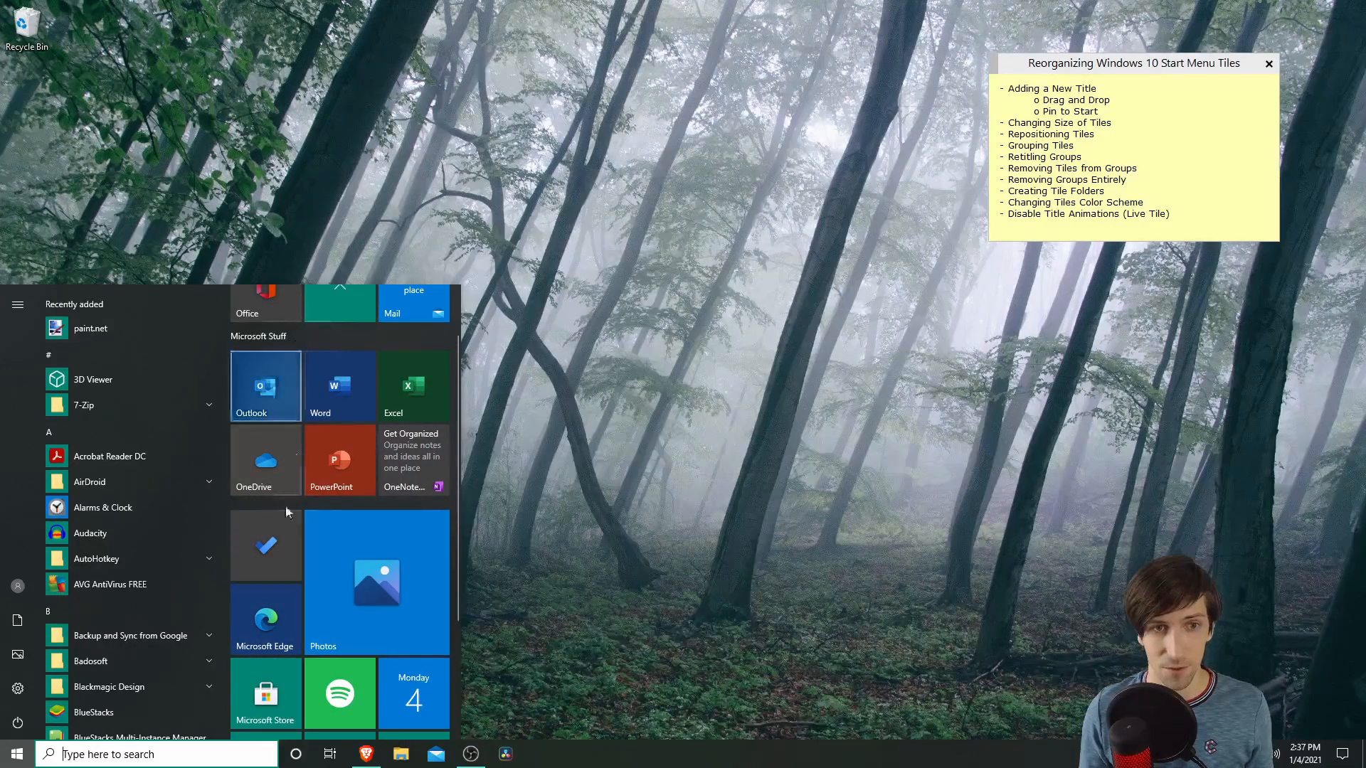
left_click(341, 303)
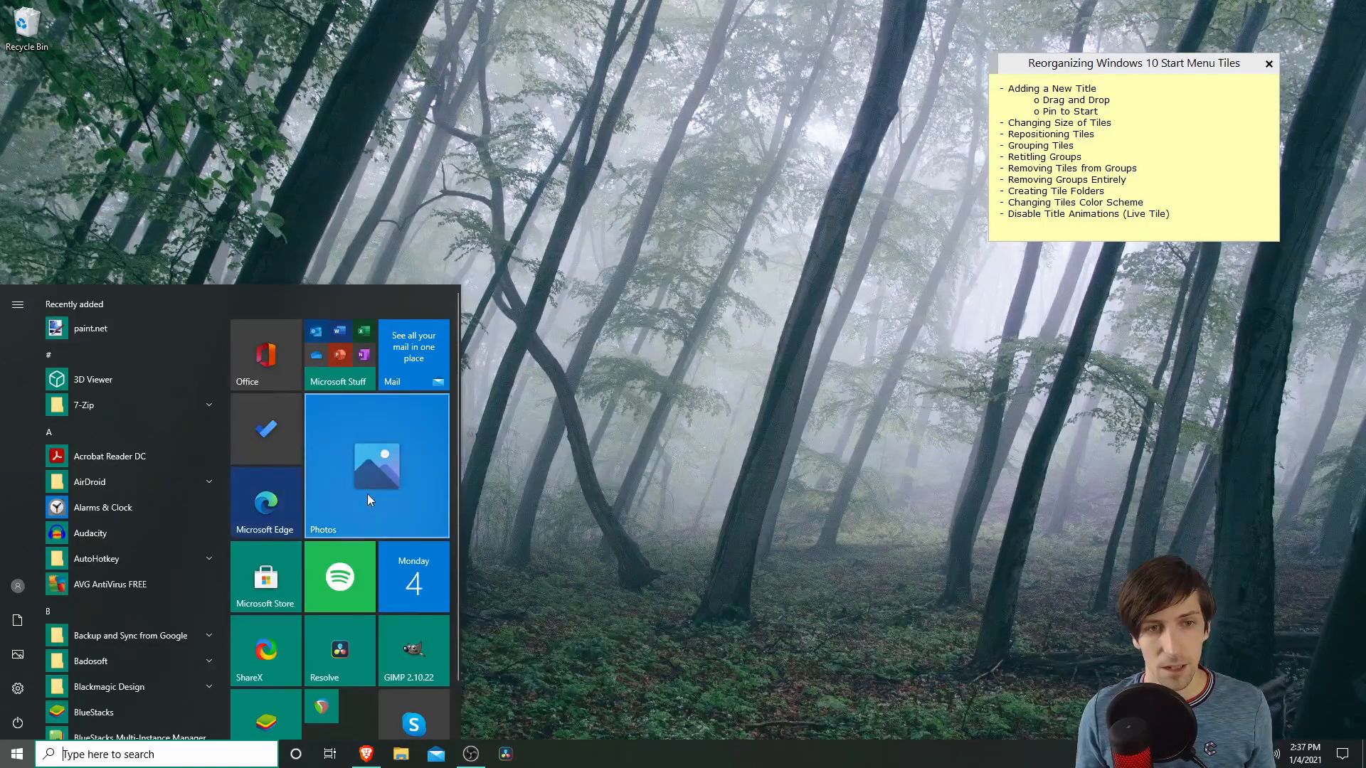
- Add the Microsoft Edge tile to the Microsoft Stuff folder and collapse the folder
left_click(335, 374)
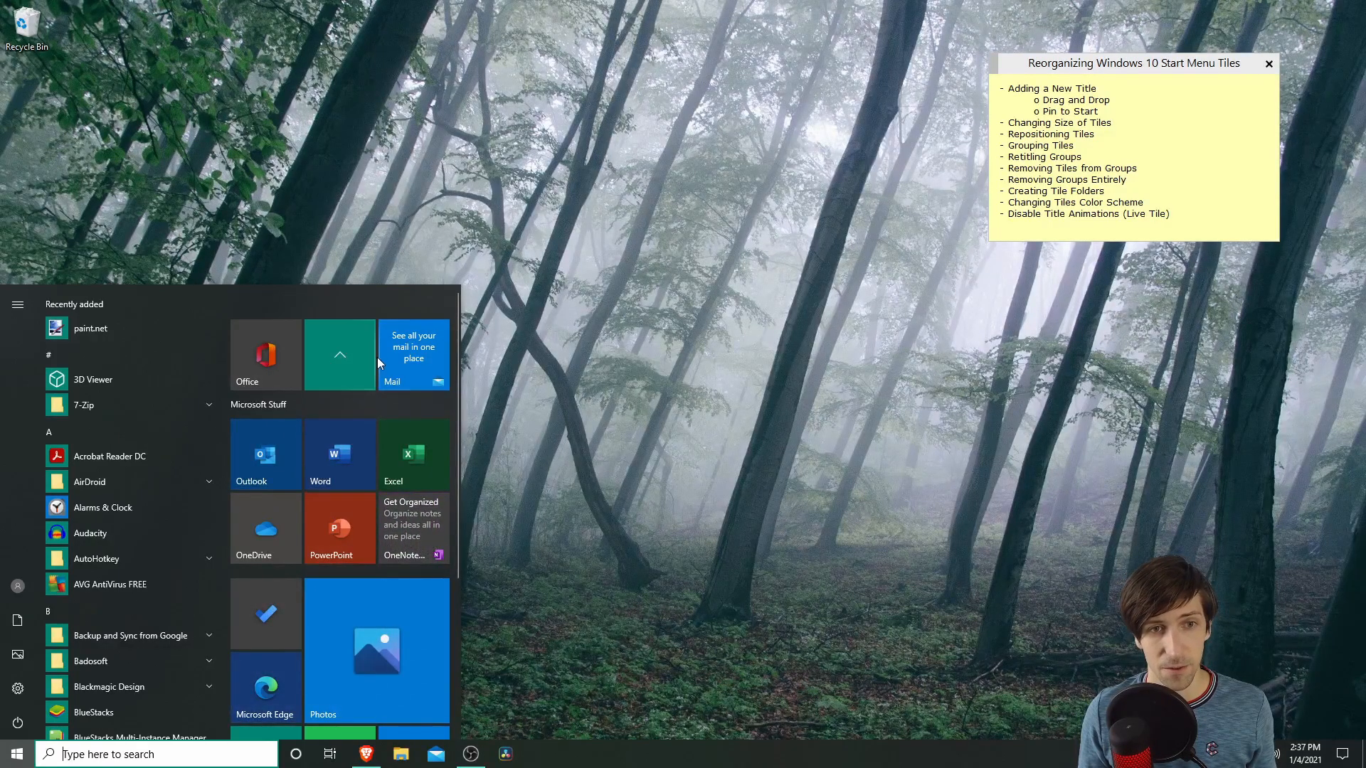
left_click_drag(265, 685, 336, 362)
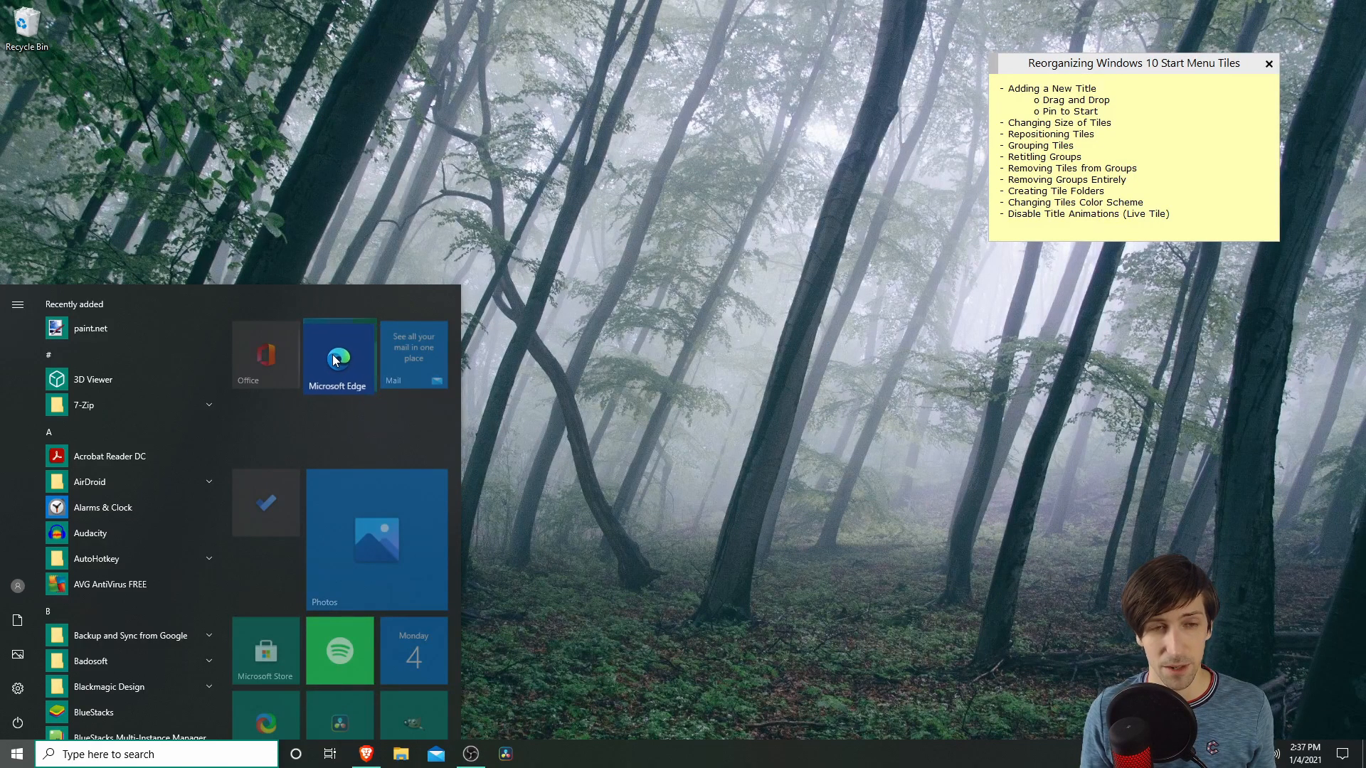
left_click(335, 355)
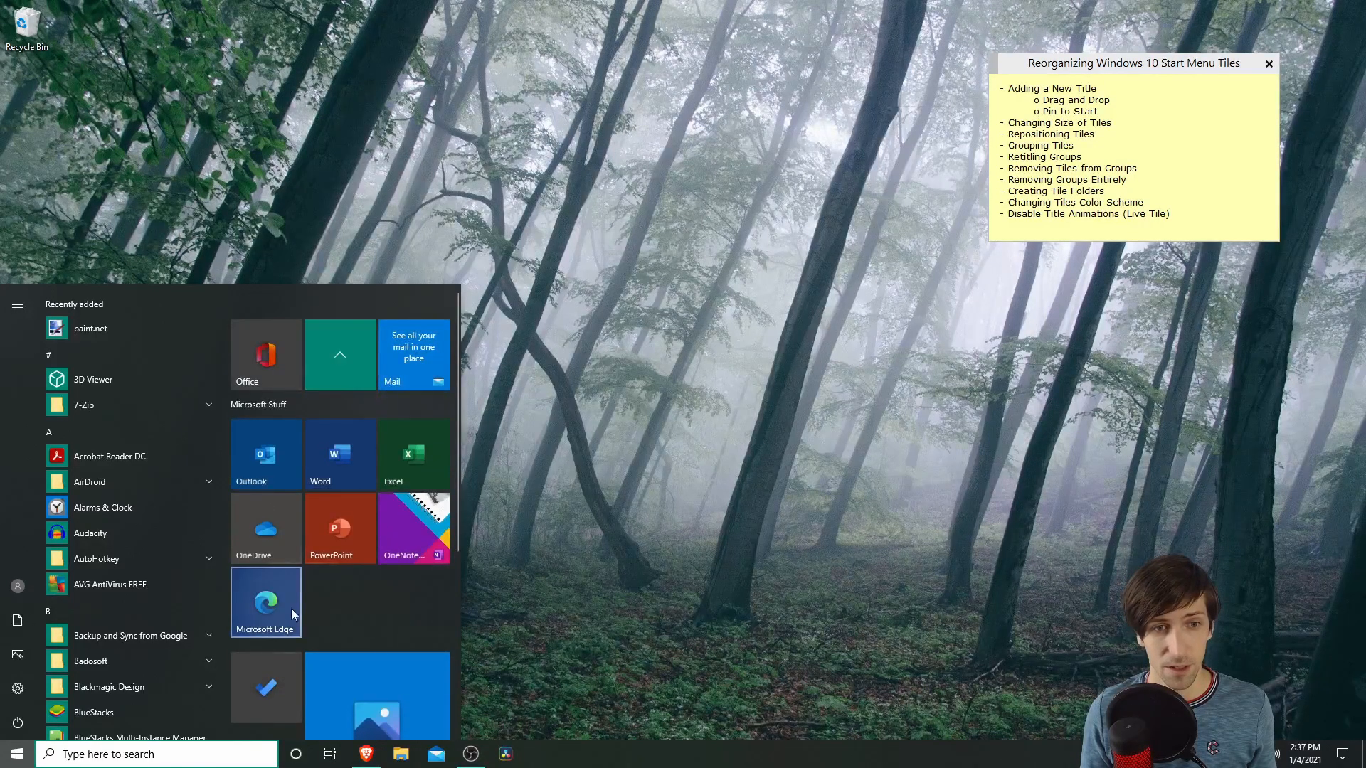
left_click(327, 623)
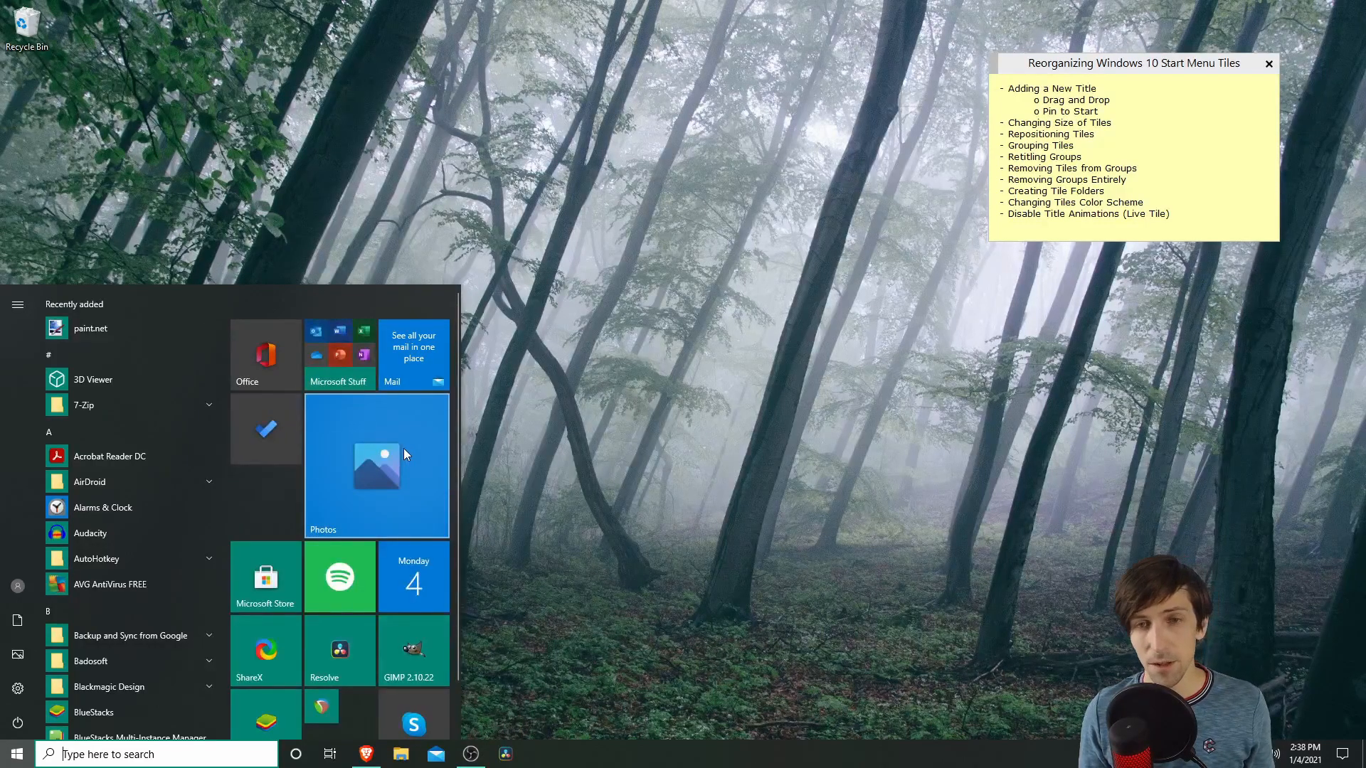
scroll(403, 454, "down", 1)
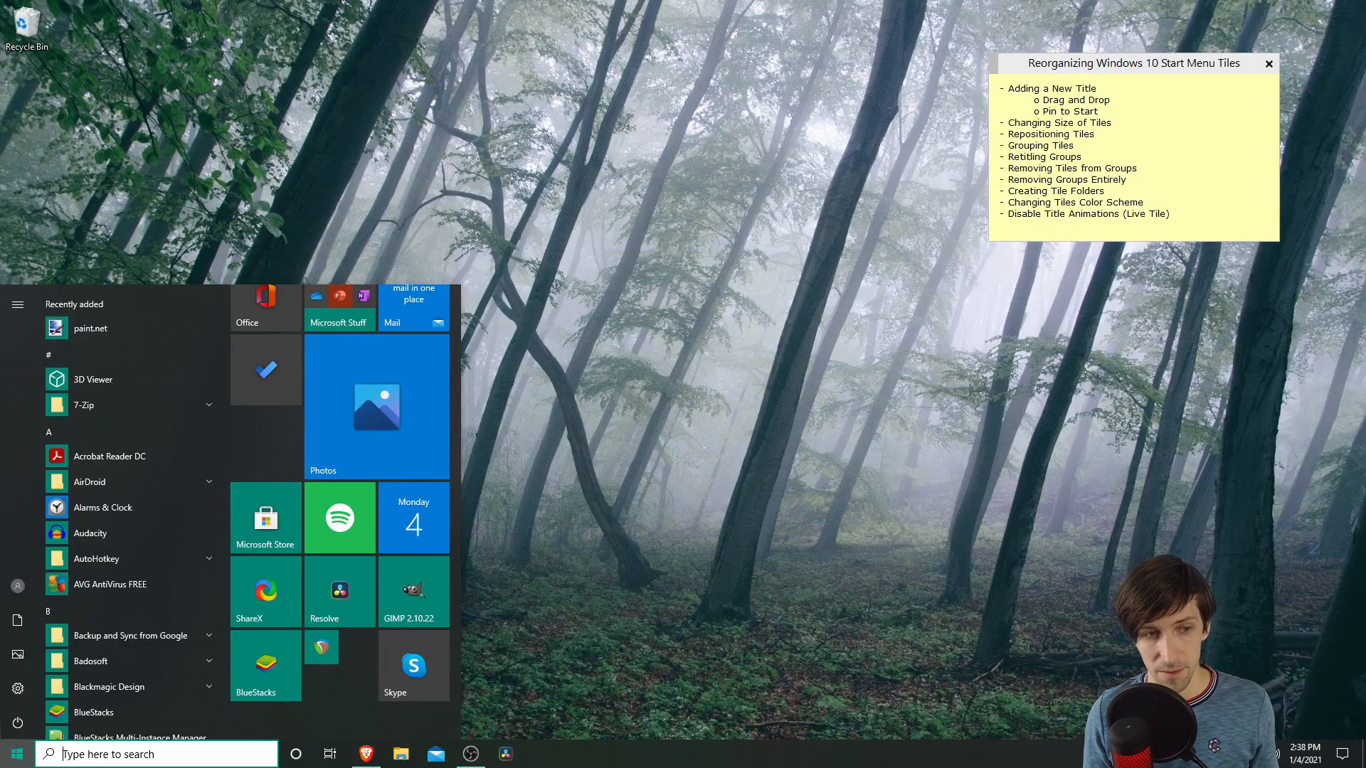
- Search for "color sett" and open the Color settings page at its accent color options
left_click(81, 759)
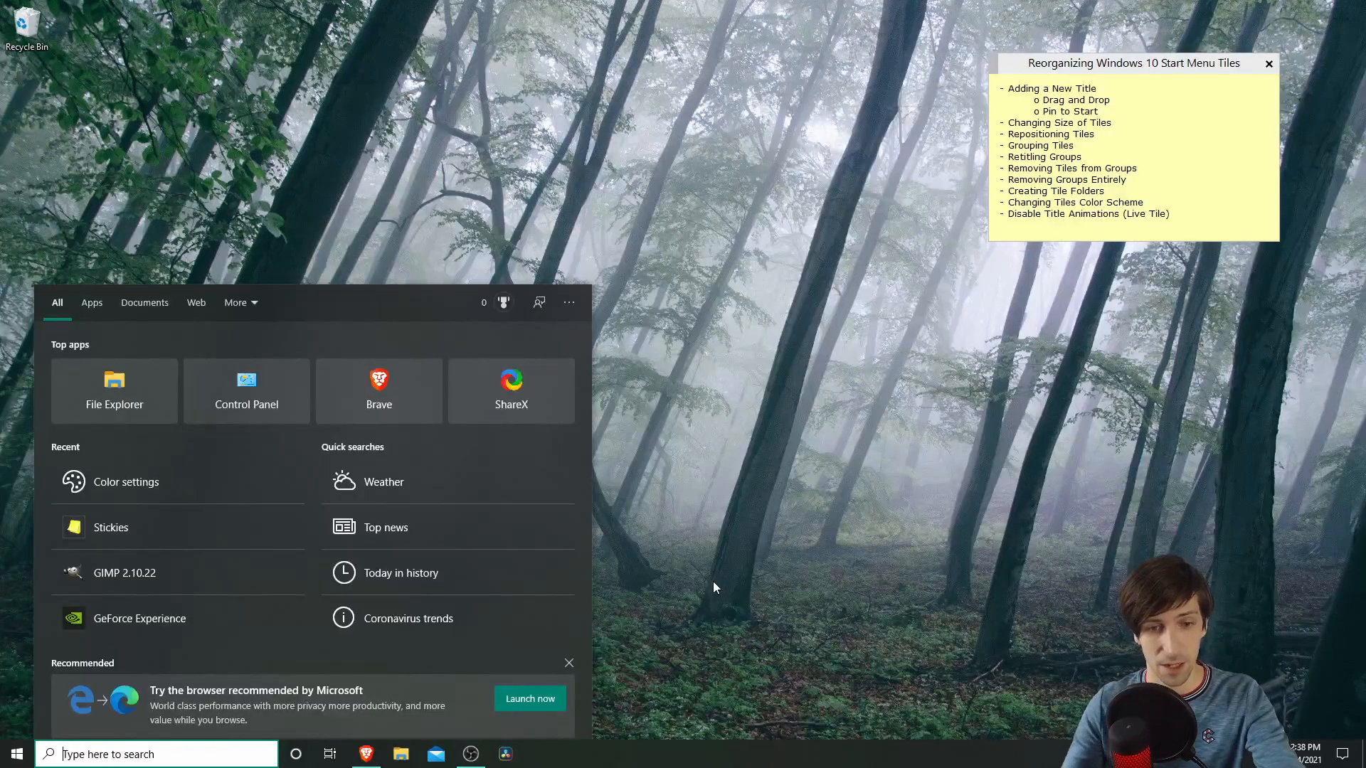
type("color sett")
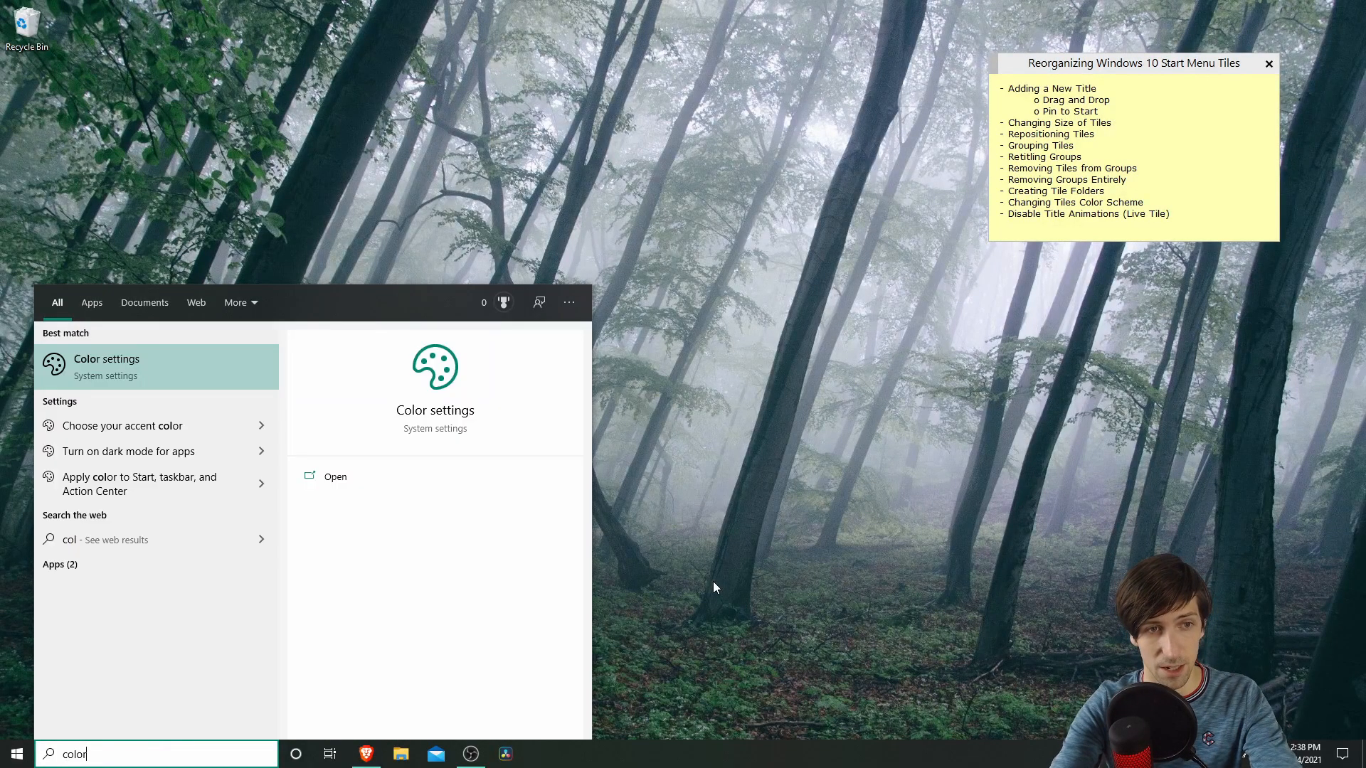
key("Return")
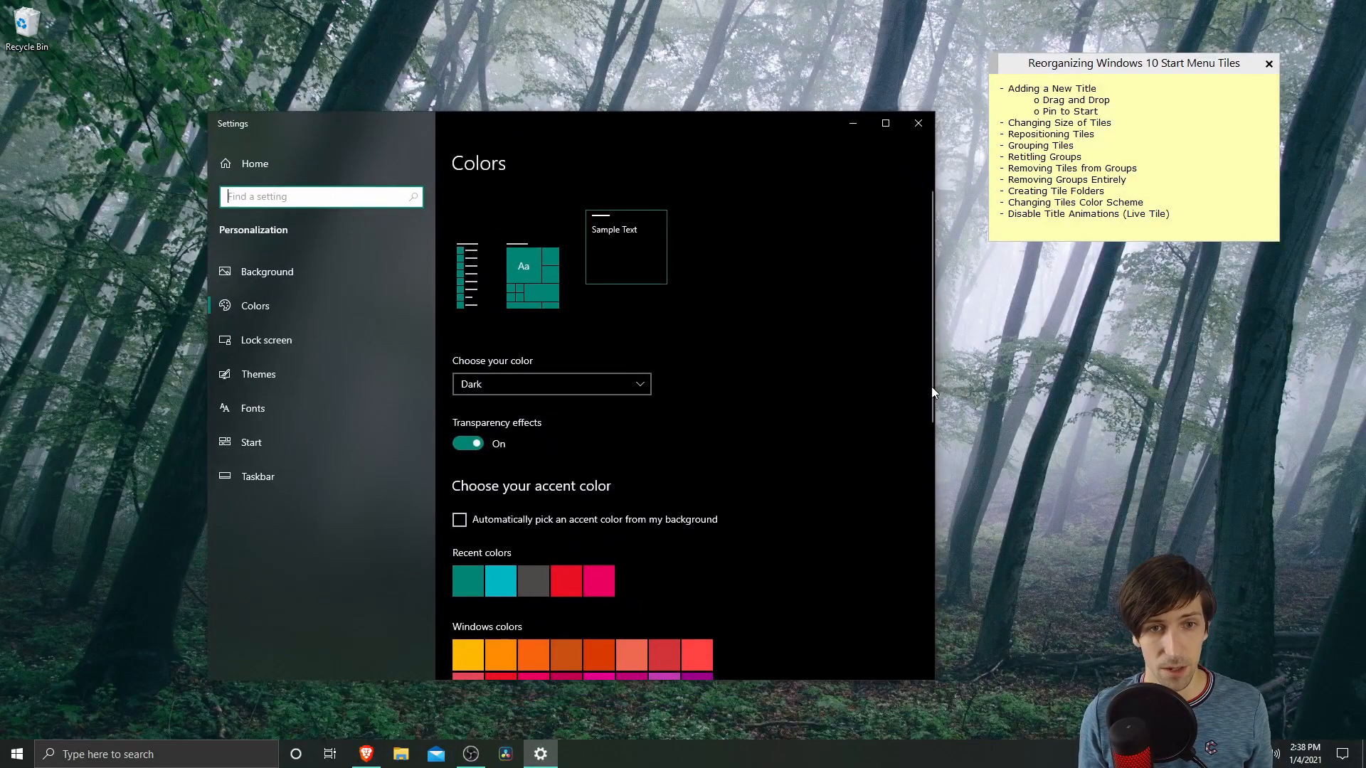
scroll(814, 415, "down", 1)
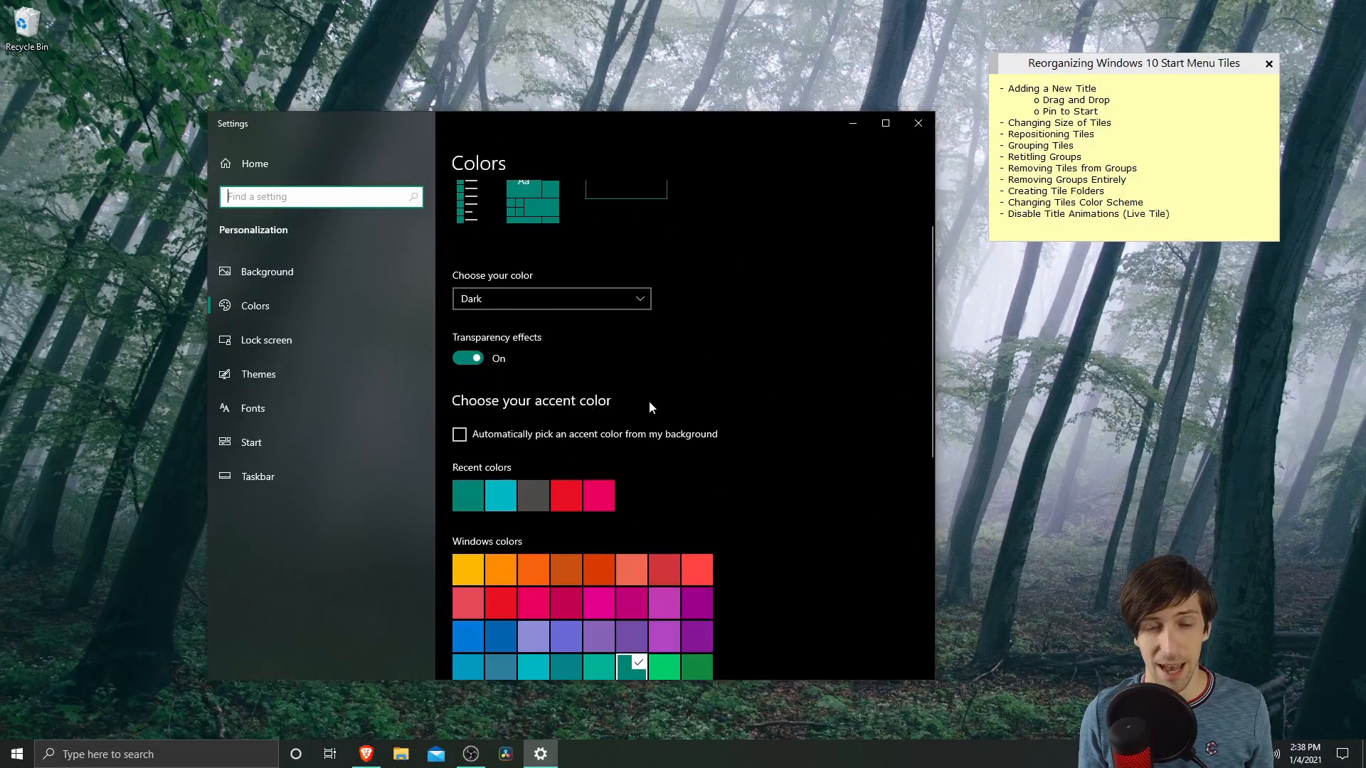
- Set the accent color to the dark red swatch in the first row of Windows colors and view the Start menu tiles
left_click(17, 755)
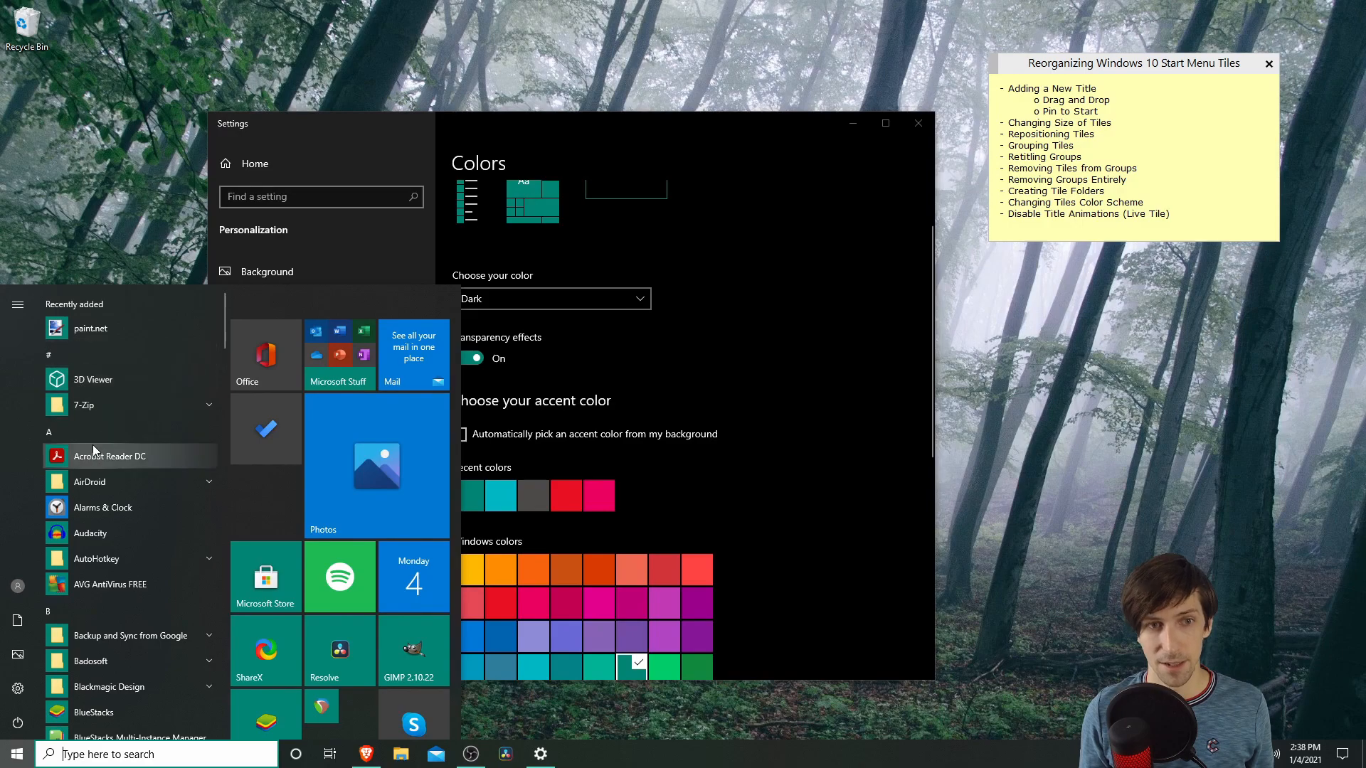
left_click(766, 400)
scroll(760, 396, "down", 1)
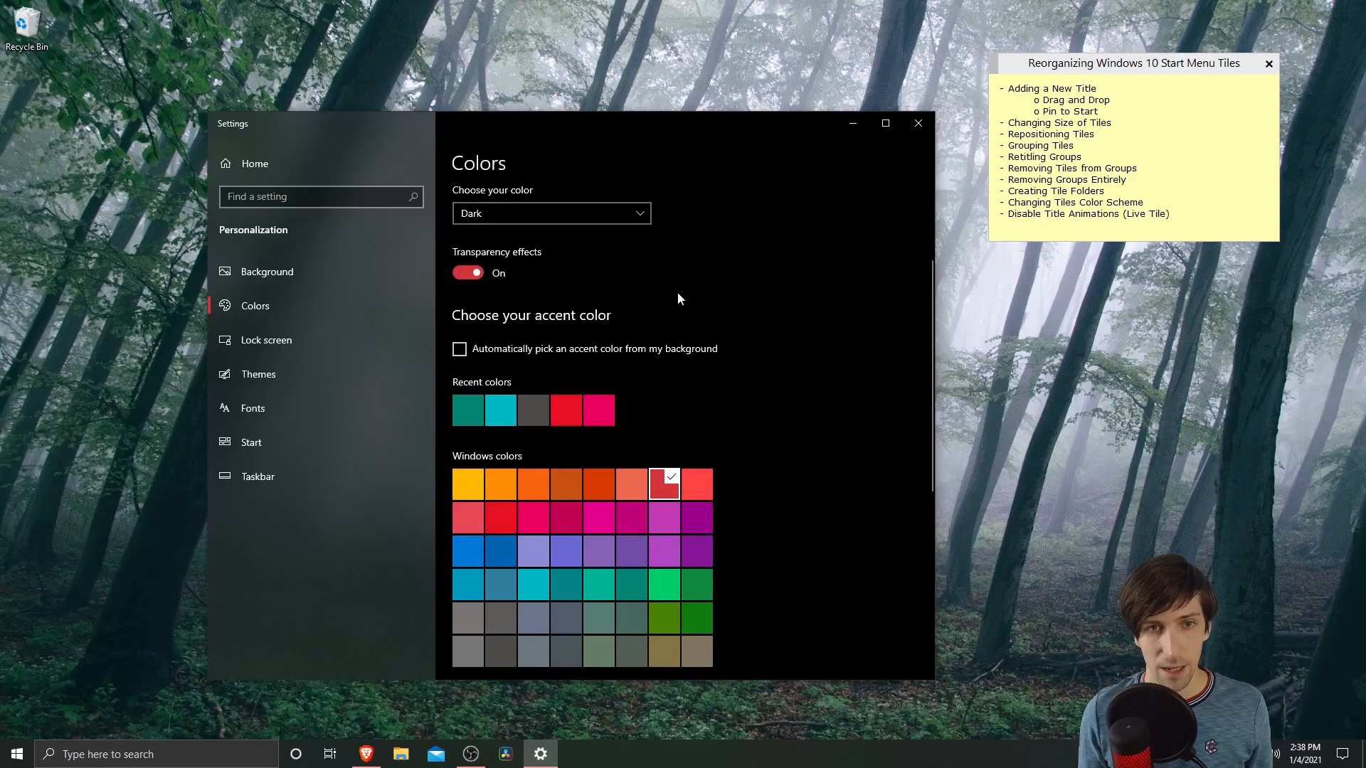
left_click(5, 759)
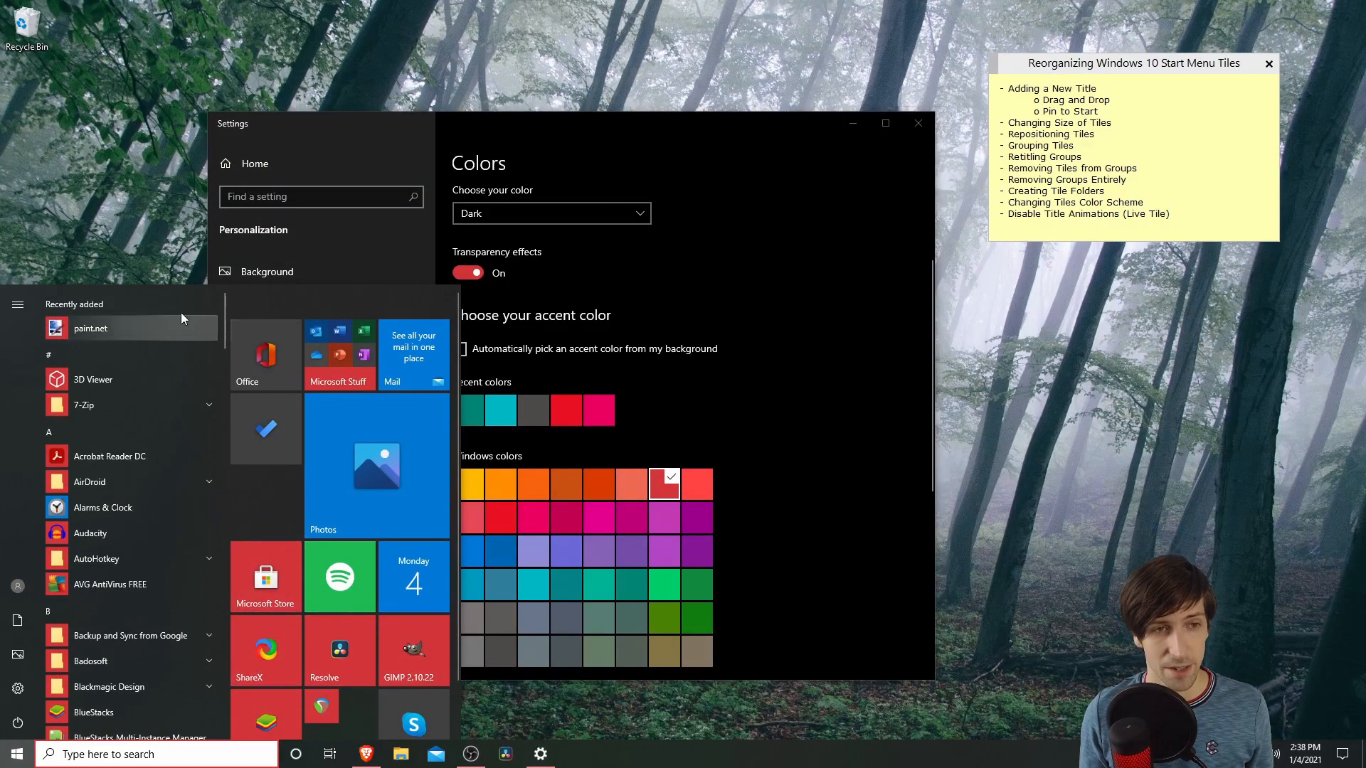
left_click(10, 758)
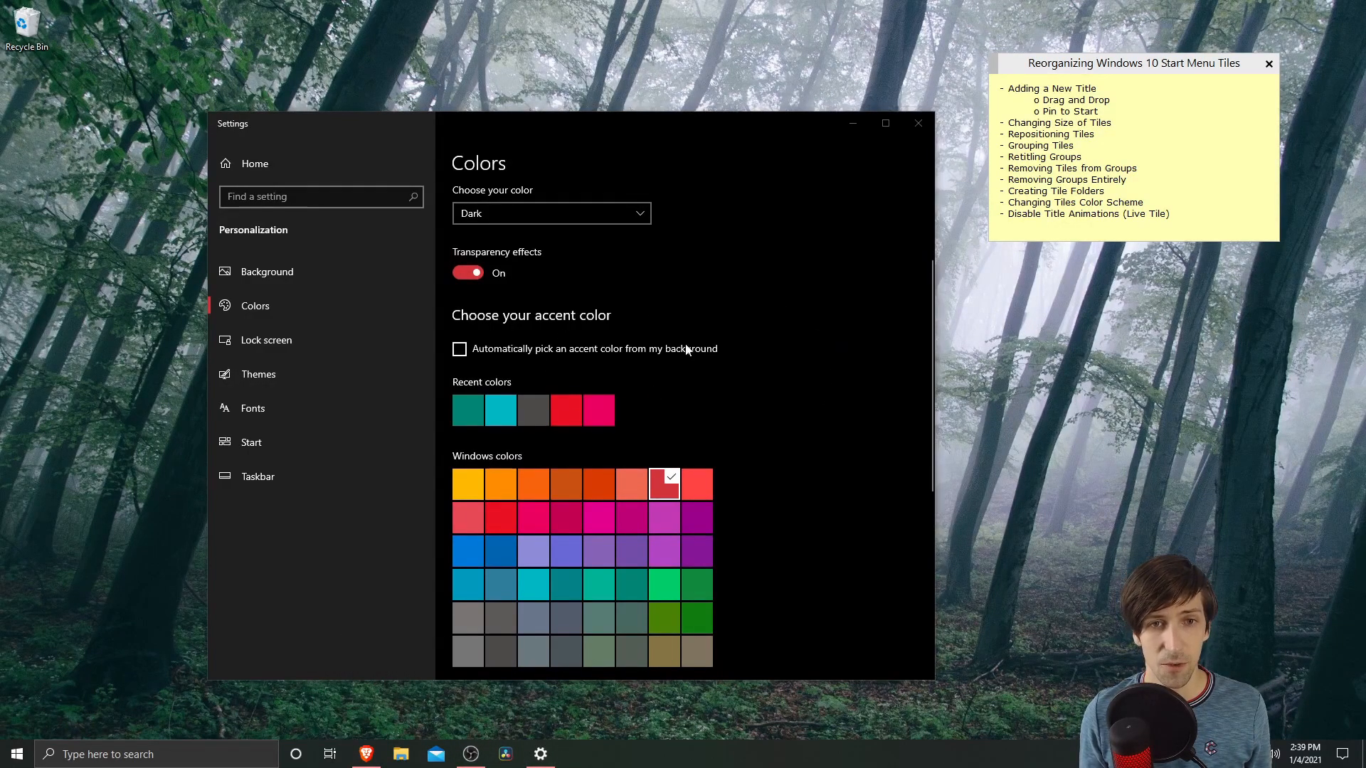
- Enable automatic accent color picking from the background and show the accent color on Start, taskbar, and action center
left_click(460, 350)
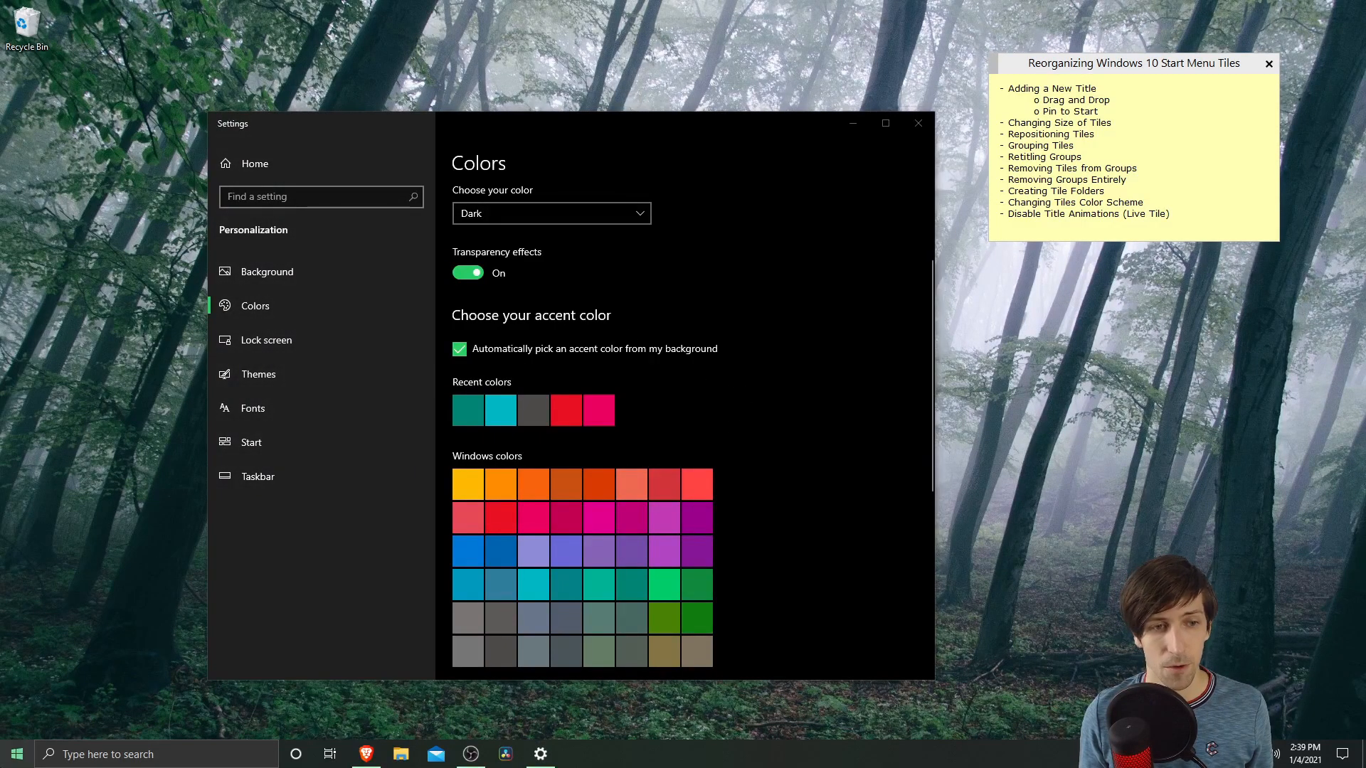
scroll(764, 534, "down", 5)
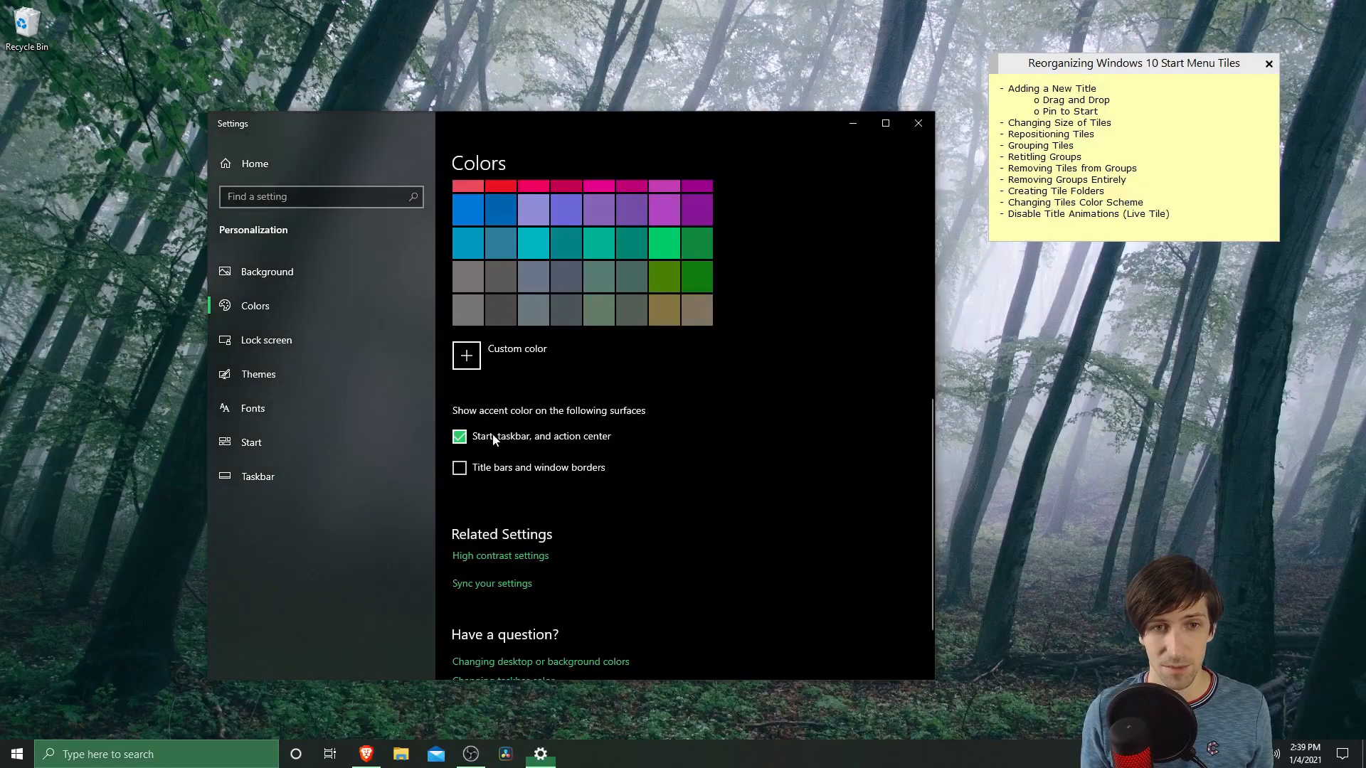
left_click(493, 439)
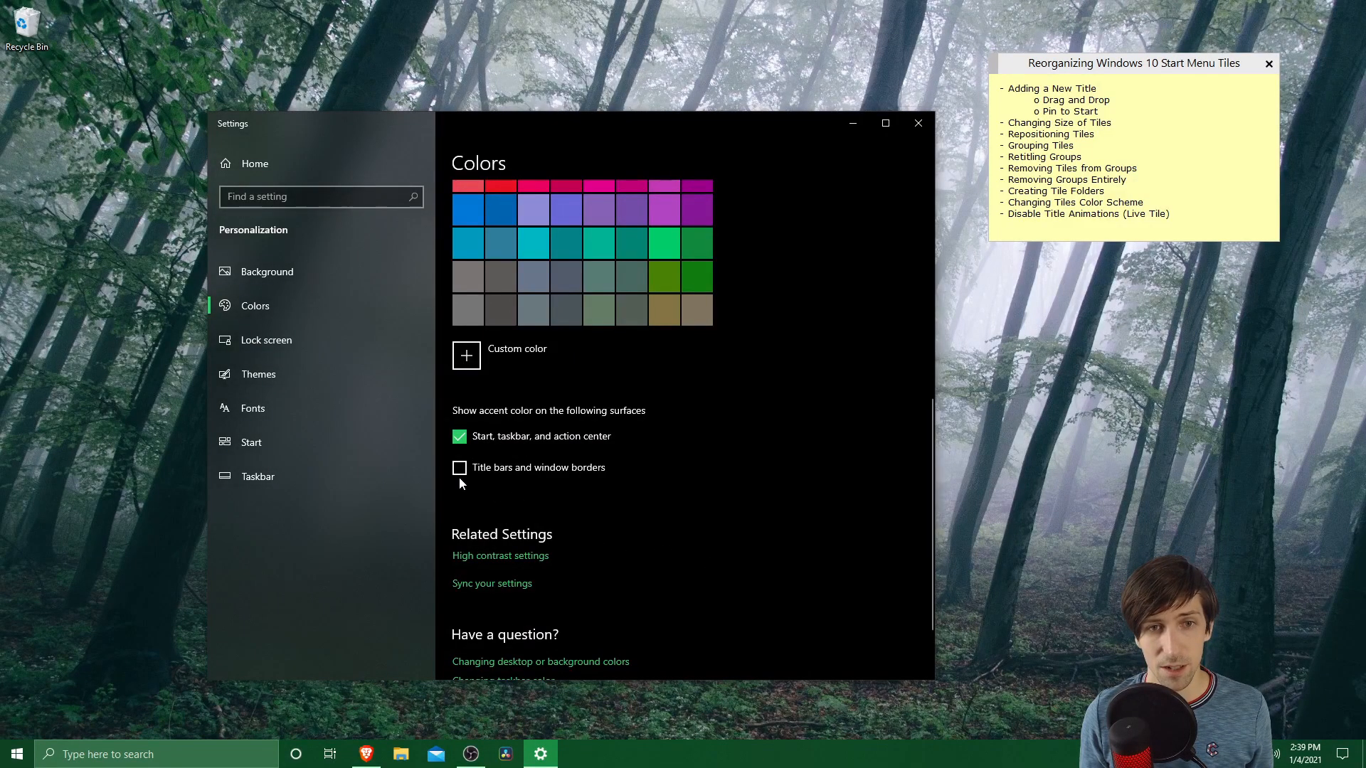
- Show the accent color on title bars and window borders as well
left_click(471, 753)
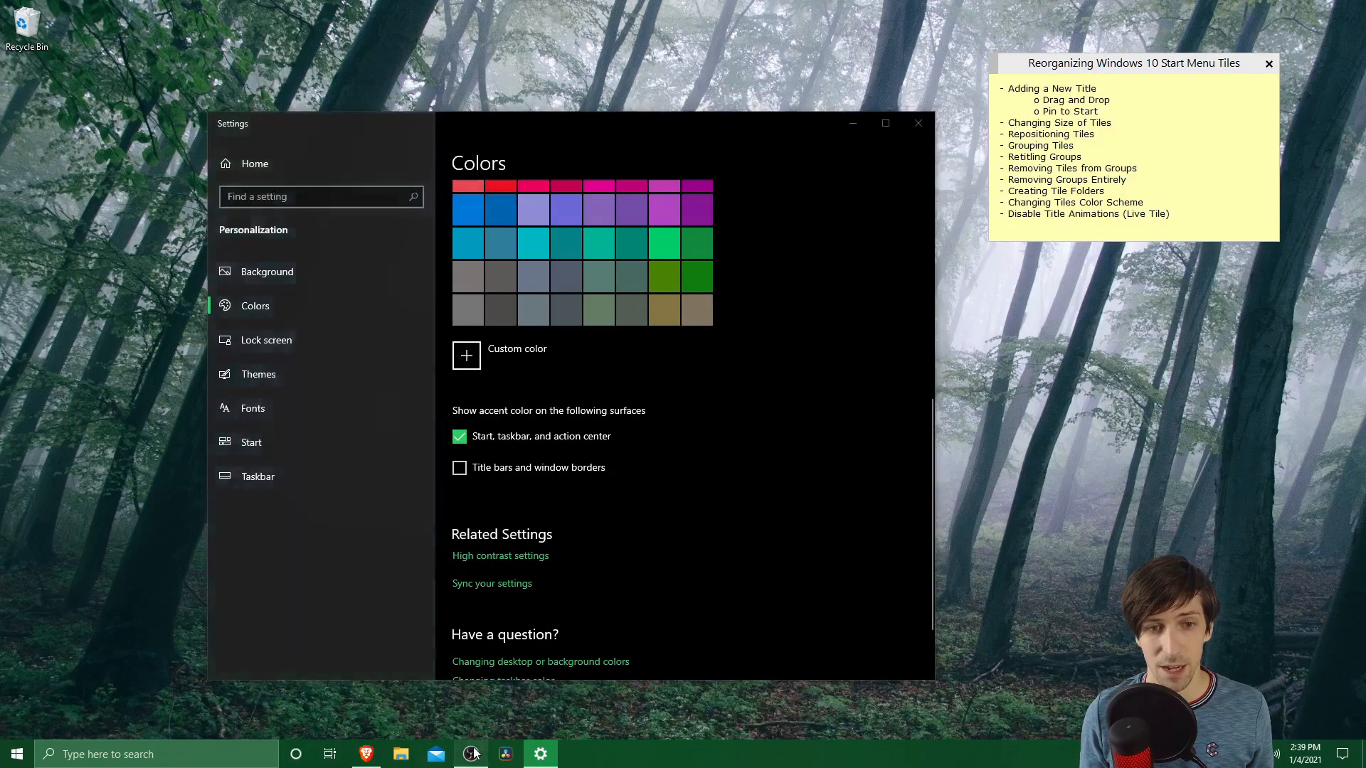
left_click(473, 754)
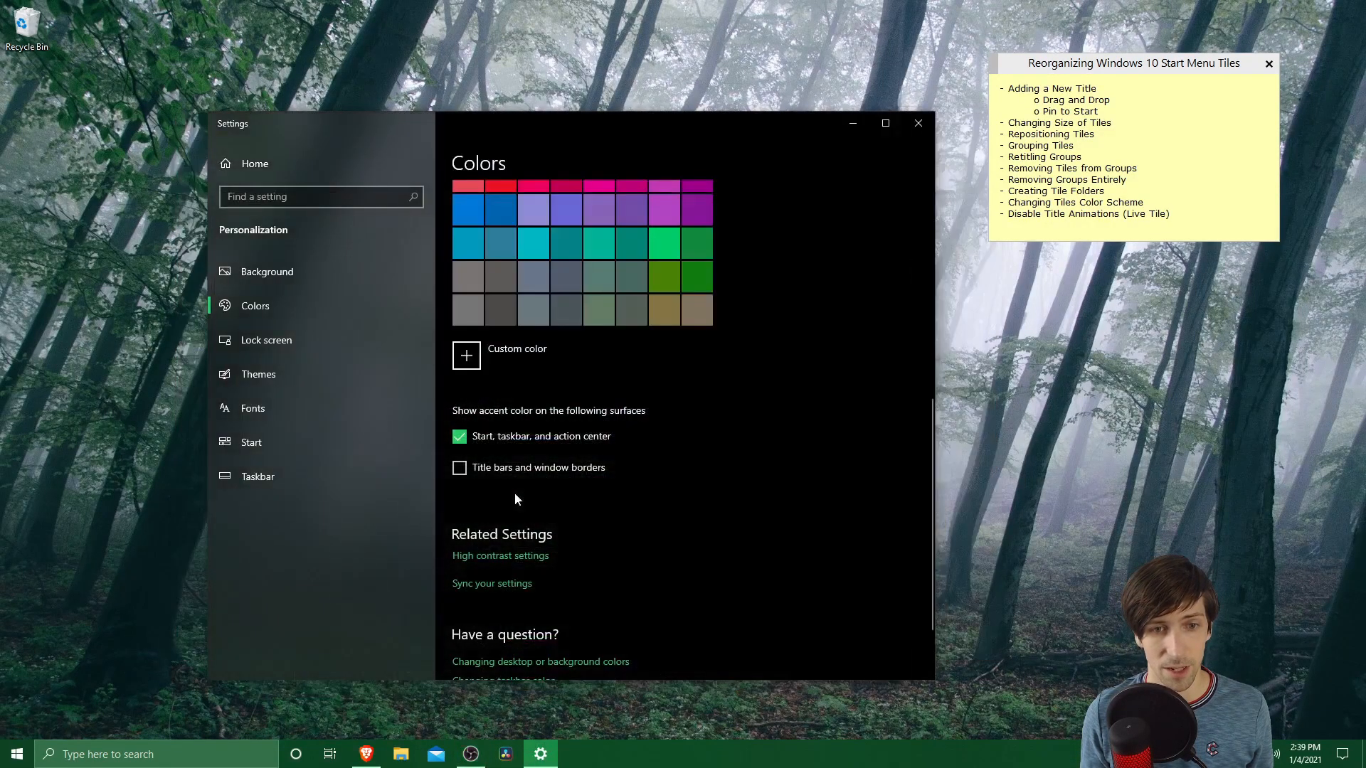
left_click(502, 471)
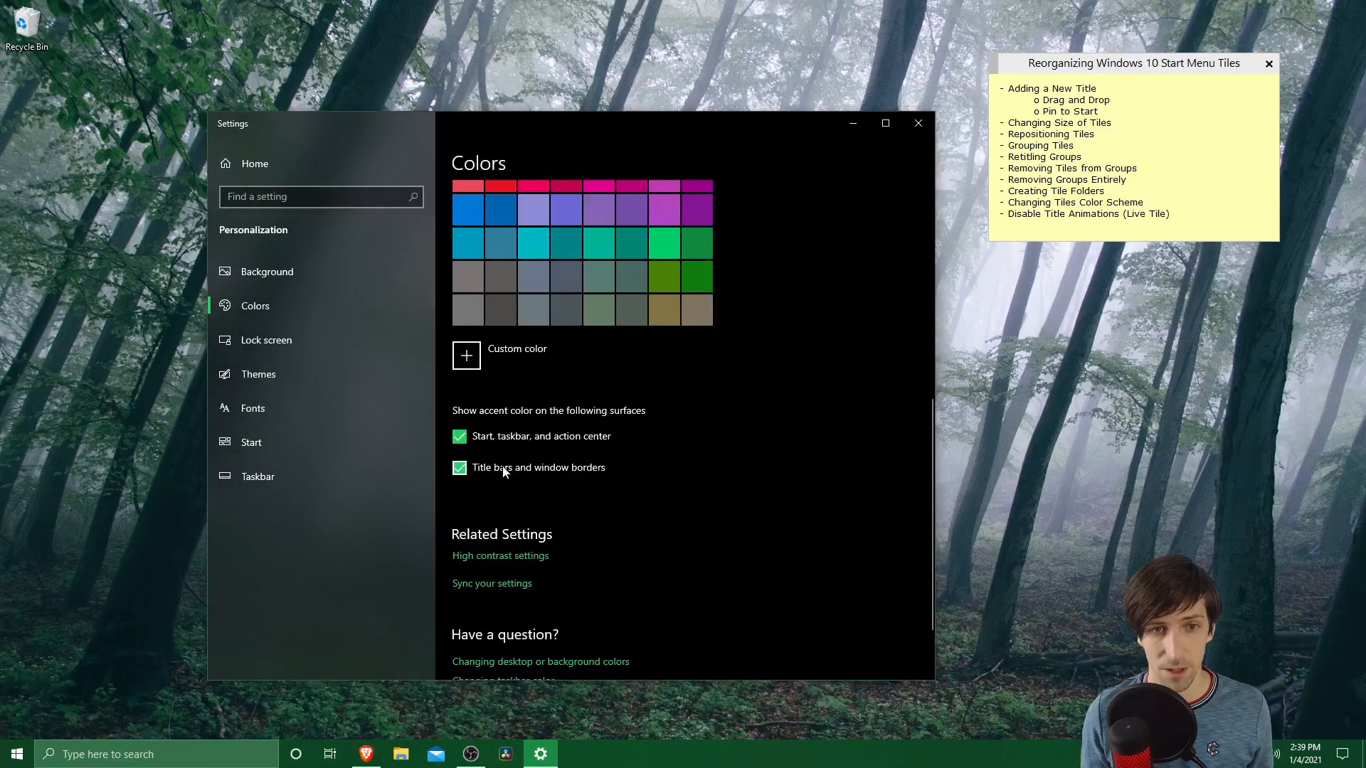
left_click(461, 760)
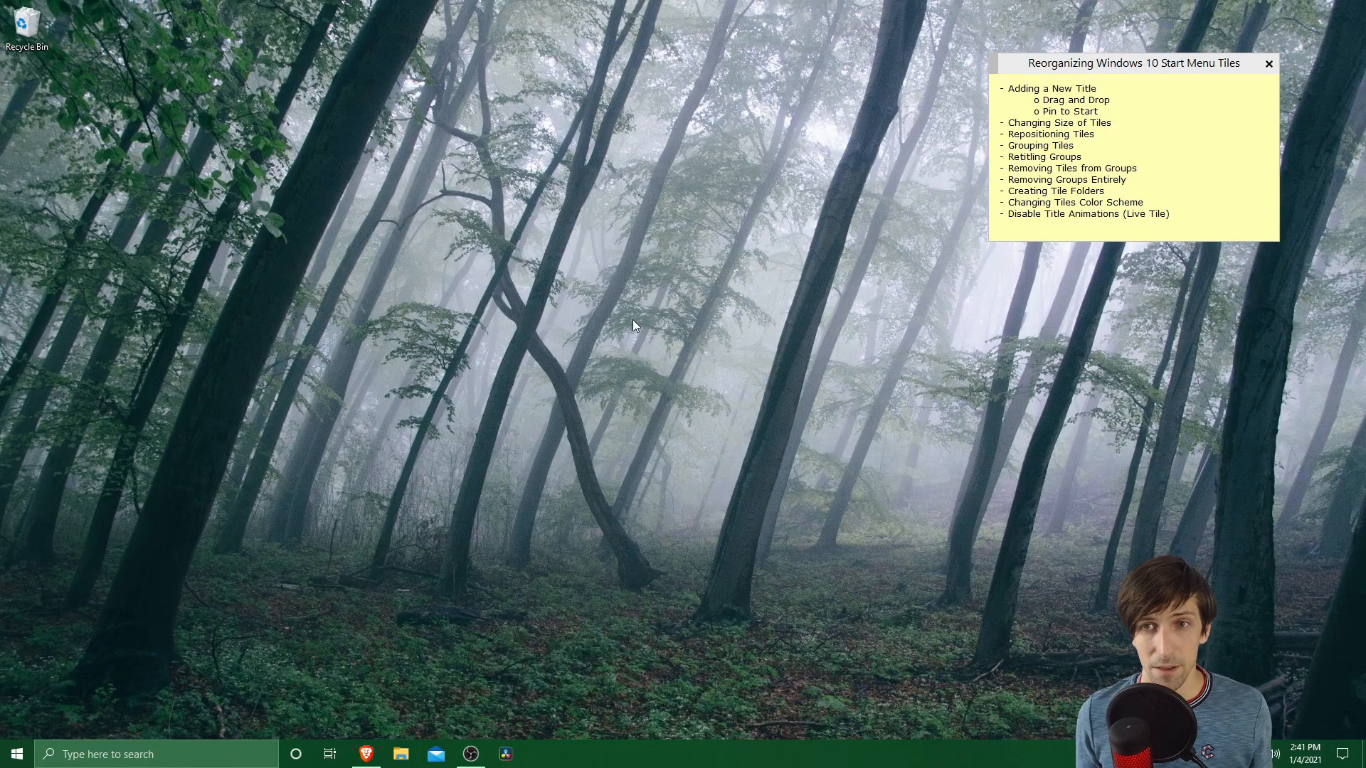
- Turn off the live tile for Mail, Photos and Calendar in the Start menu
key("super")
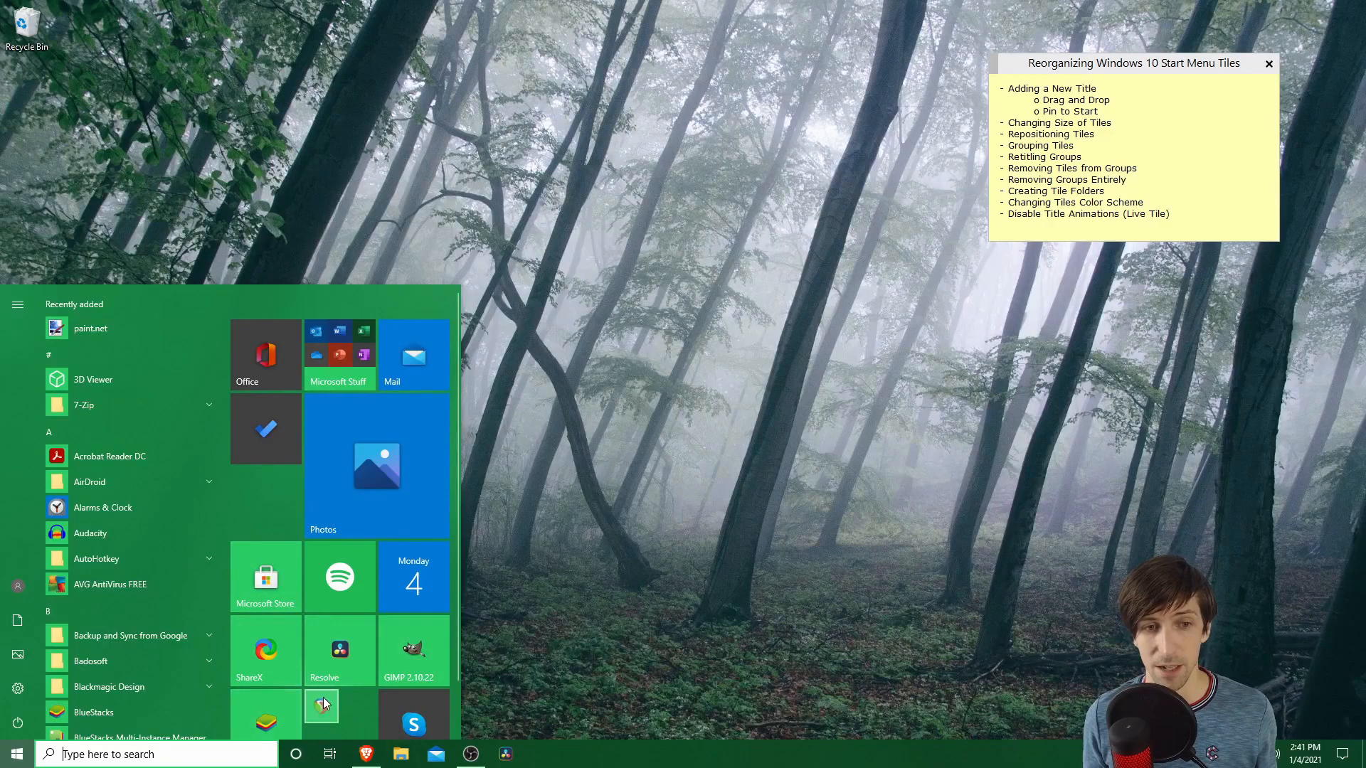
right_click(425, 367)
mouse_move(481, 425)
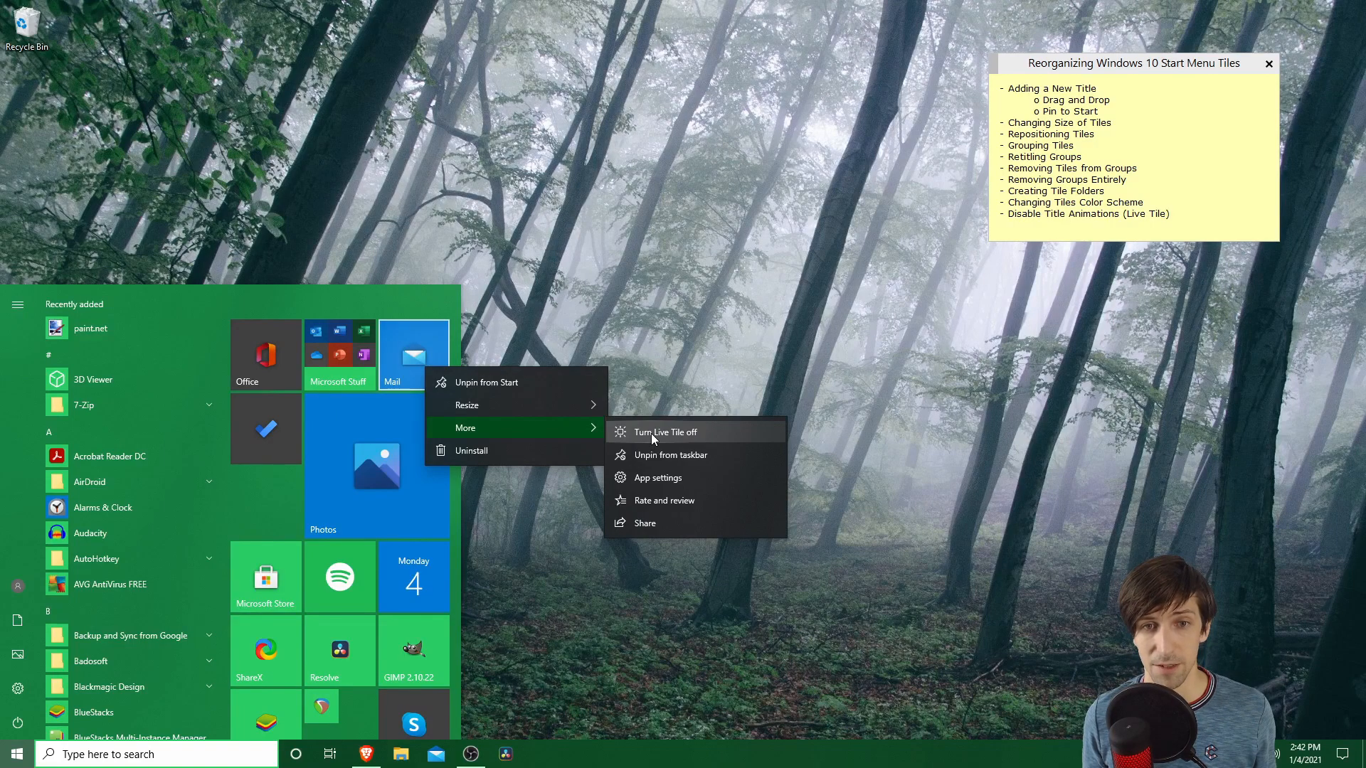
left_click(652, 433)
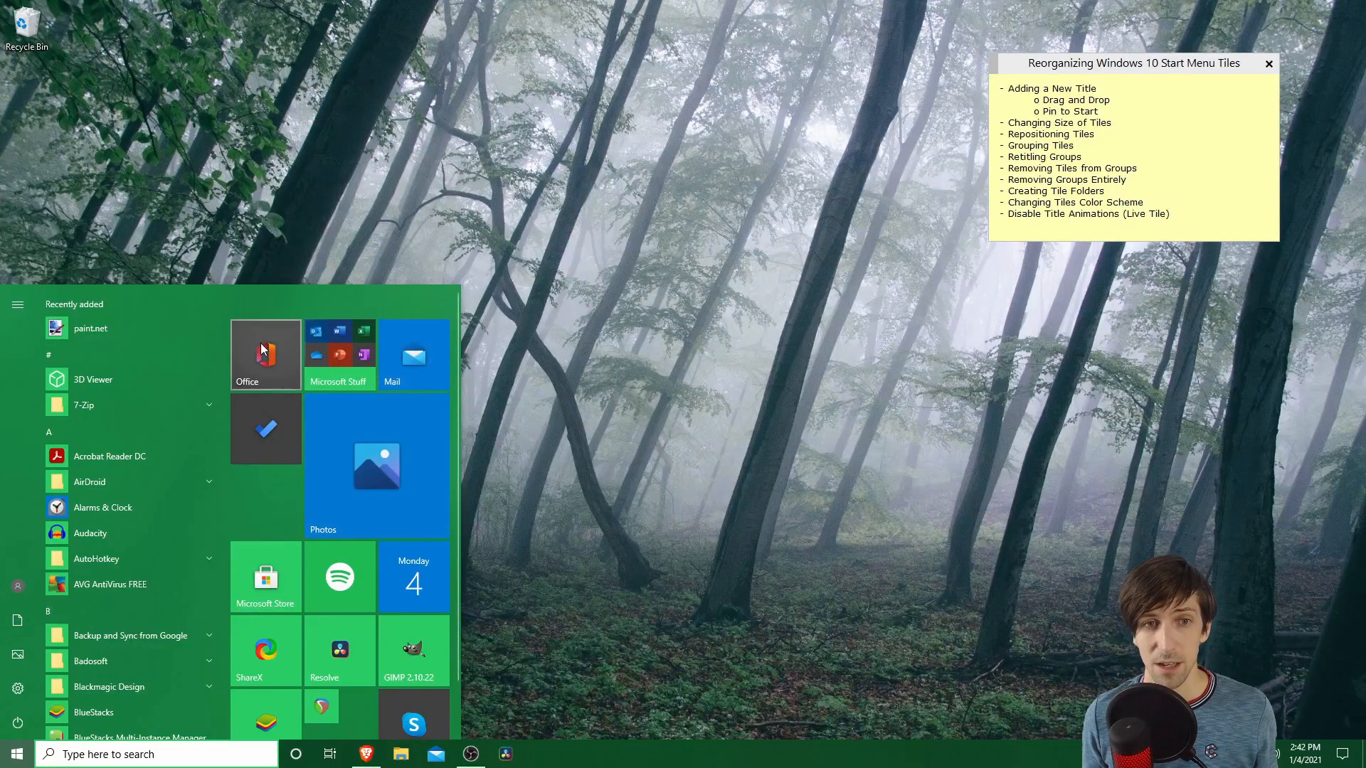
right_click(419, 449)
mouse_move(505, 507)
left_click(652, 514)
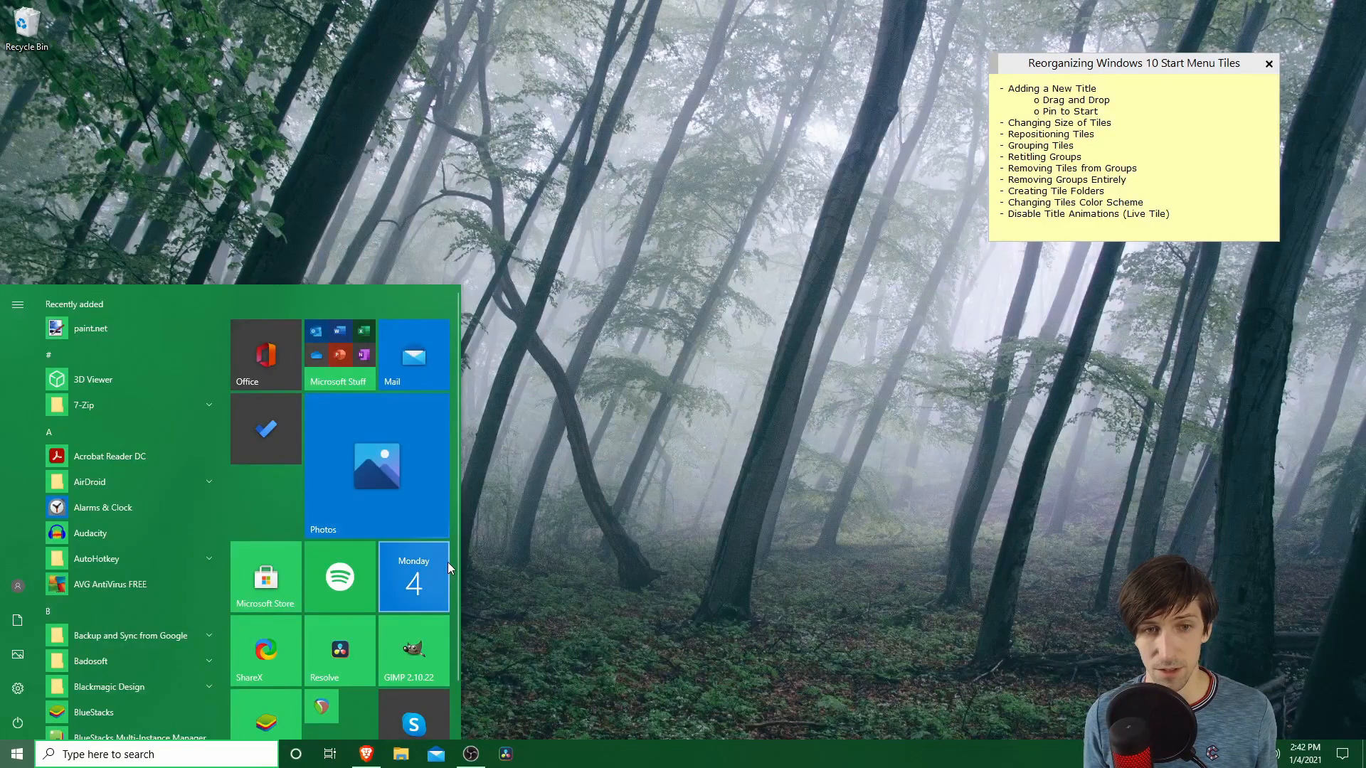
right_click(442, 567)
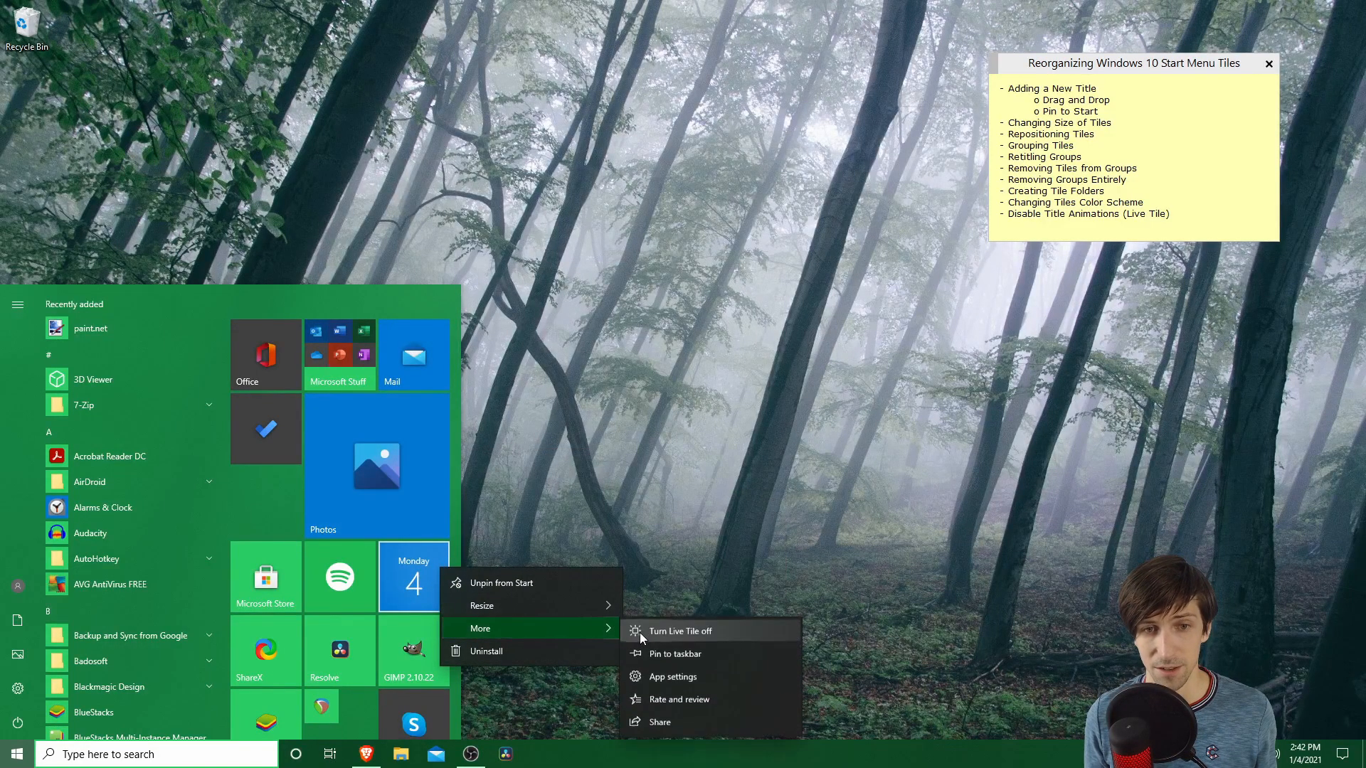
left_click(633, 633)
- Resize the Photos and reaper tiles to medium and close the Start menu
right_click(321, 635)
mouse_move(398, 673)
left_click(655, 695)
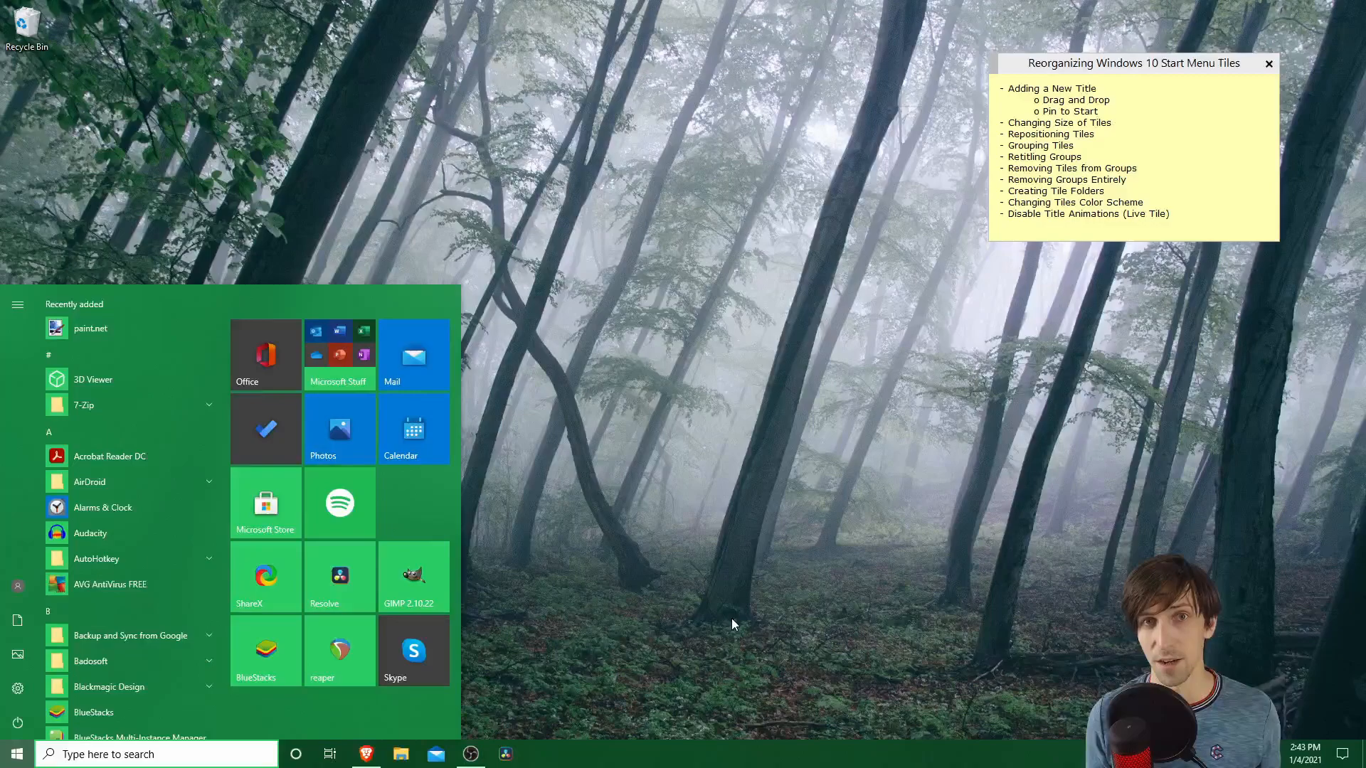
left_click(548, 527)
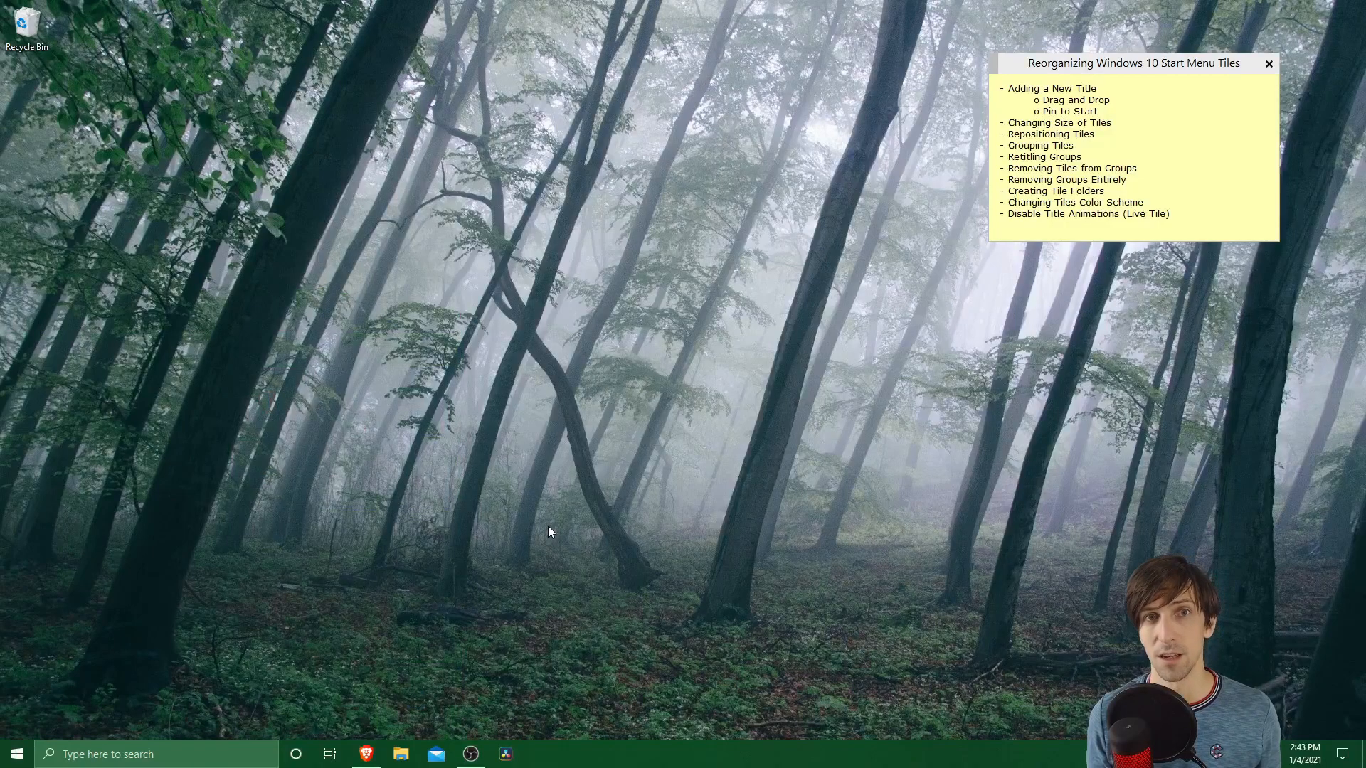